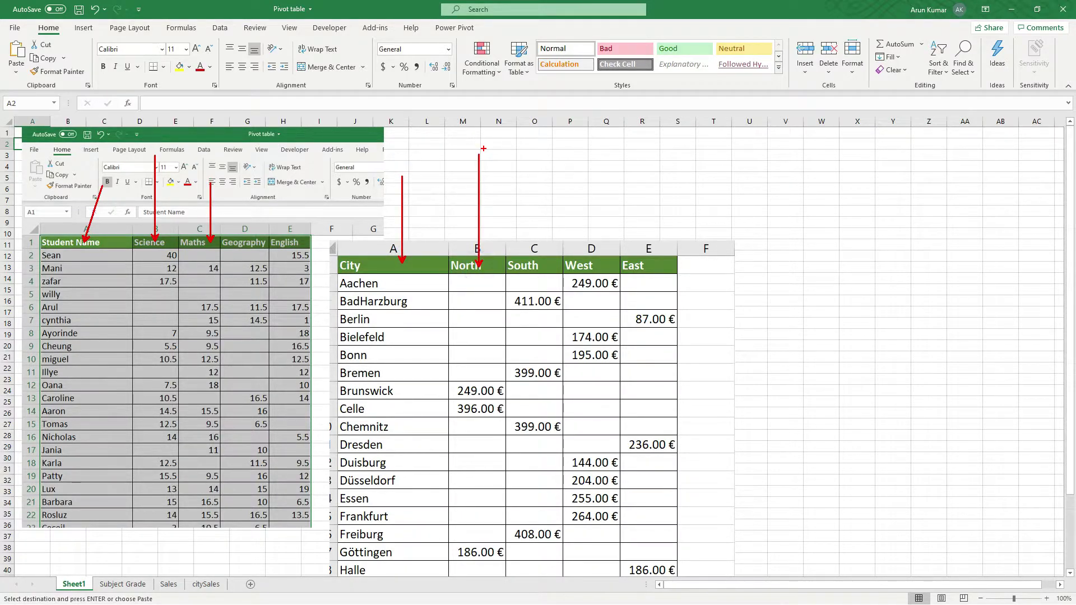
drag(549, 265, 553, 182)
key(Escape)
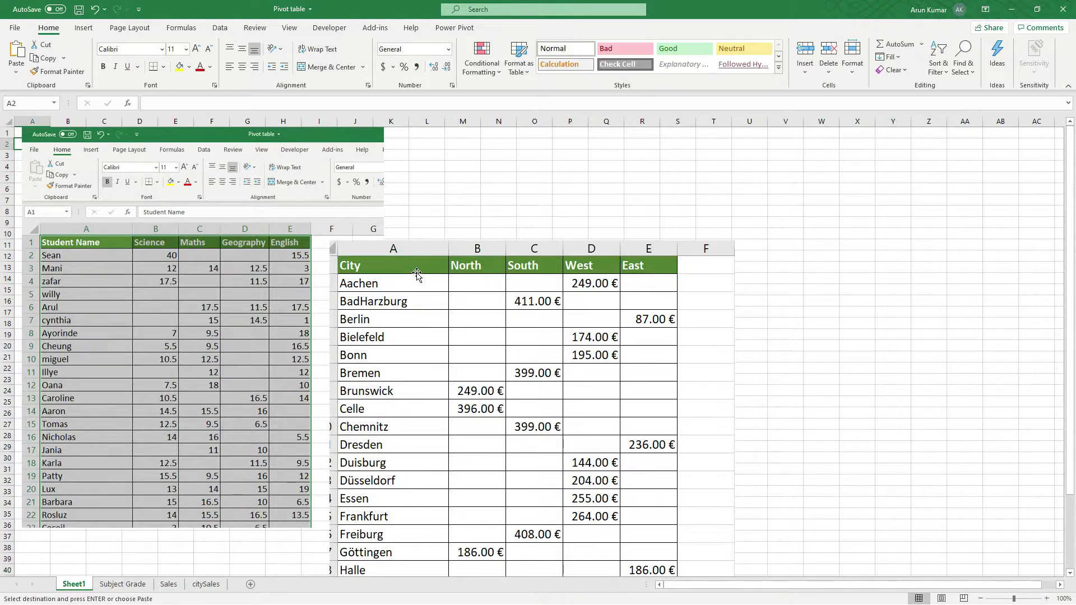
Step: Convert the student grades range A1:E26 on the Subject Grade sheet into a table with headers
key(ctrl+Page_Down)
click(157, 291)
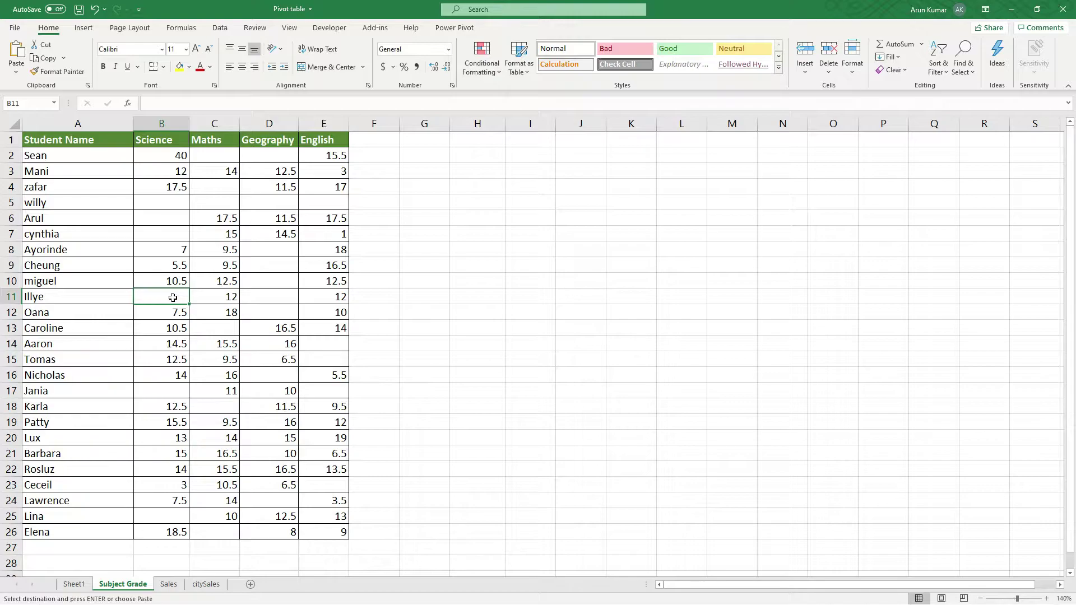
key(ctrl+t)
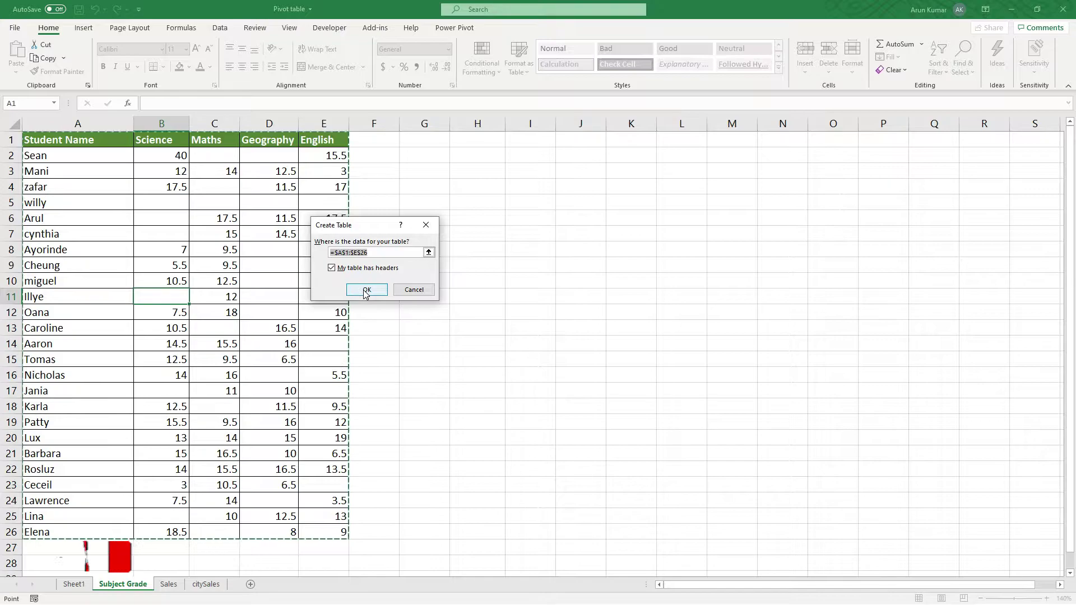
click(366, 290)
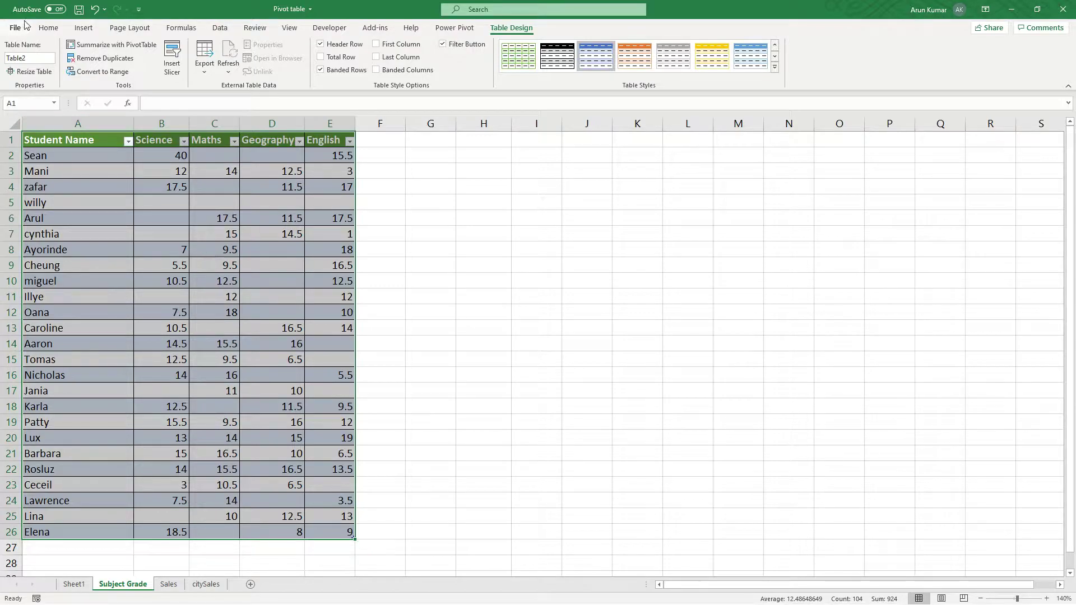
Step: Name the new student grades table Grade
click(38, 58)
key(BackSpace)
text(Grade)
key(Return)
Step: Load the Grade table into the Power Query Editor as a query from table/range
click(155, 186)
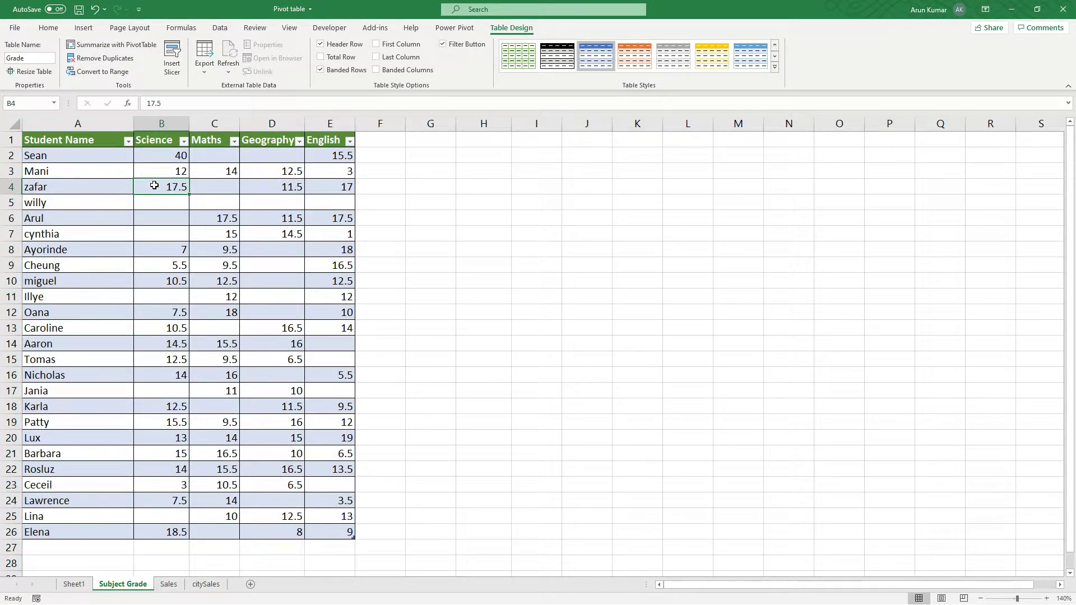
click(226, 32)
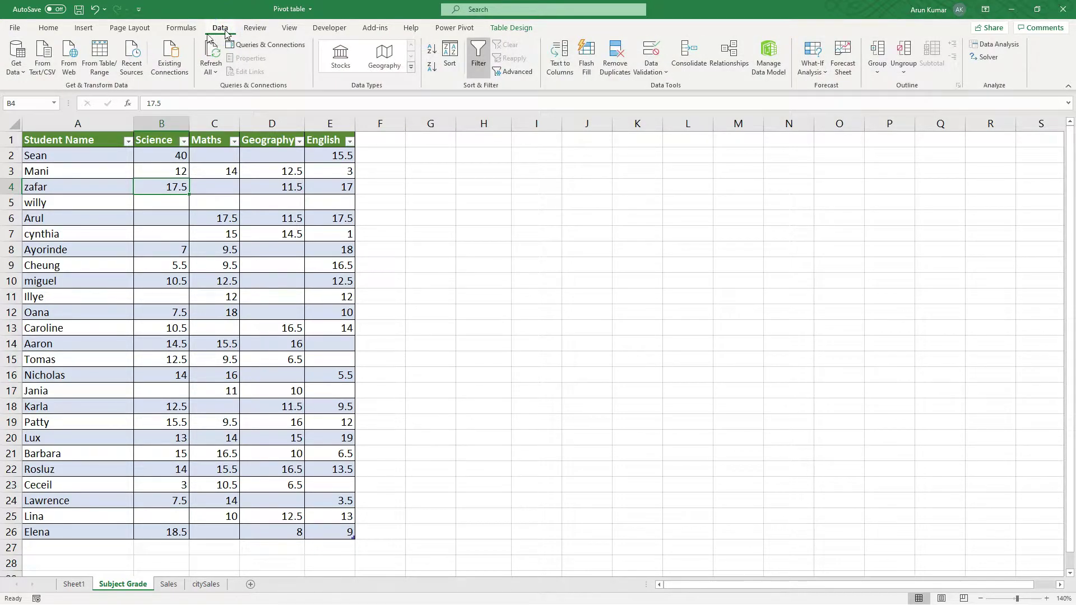
click(107, 53)
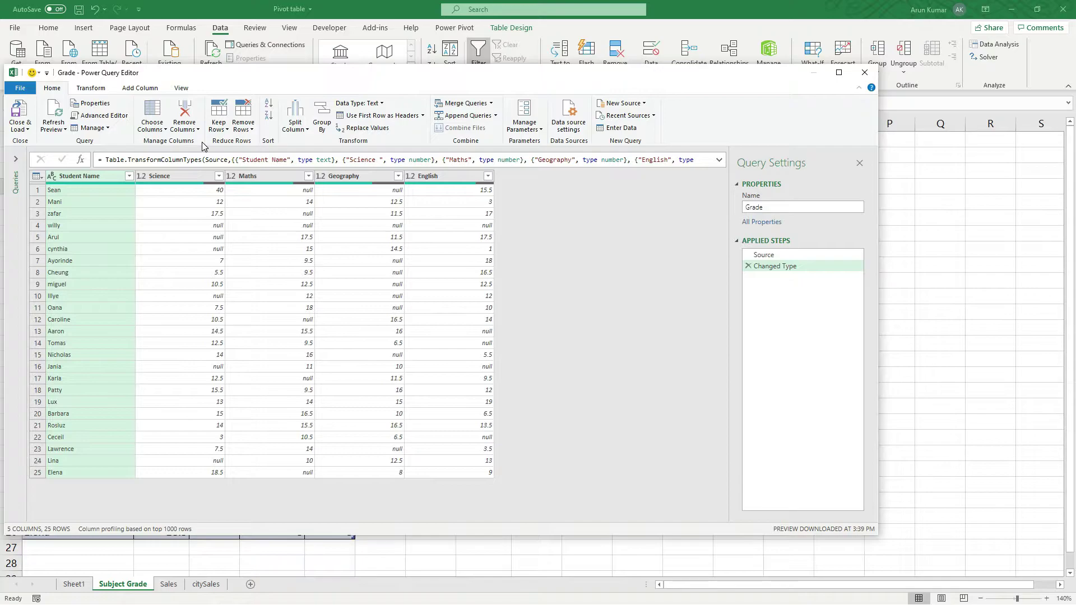
Step: Unpivot the four subject columns from Science through English, keeping Student Name as the fixed column
click(193, 178)
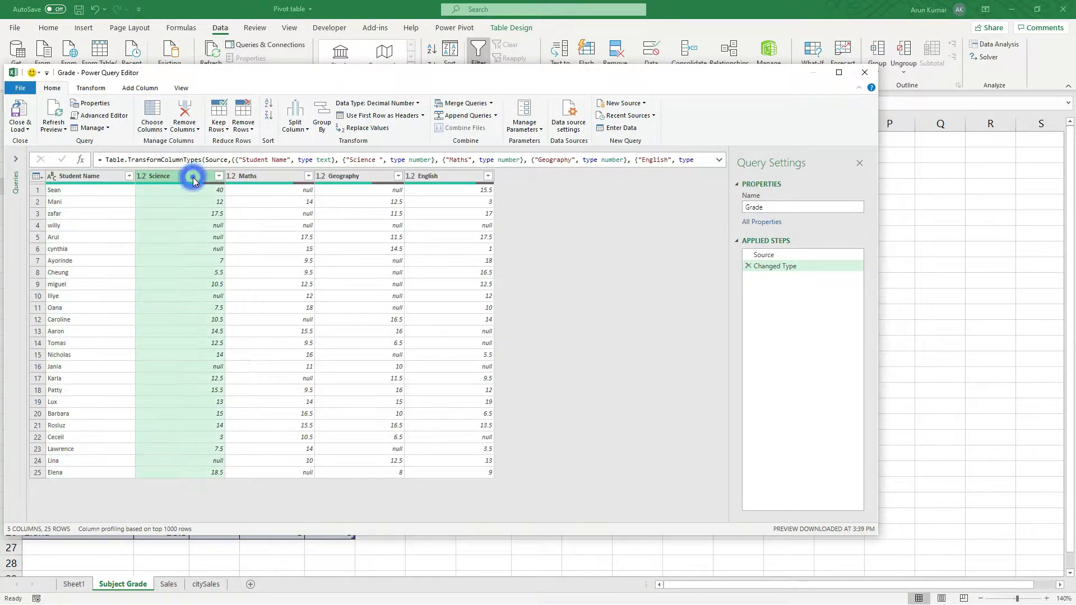
shift+click(429, 179)
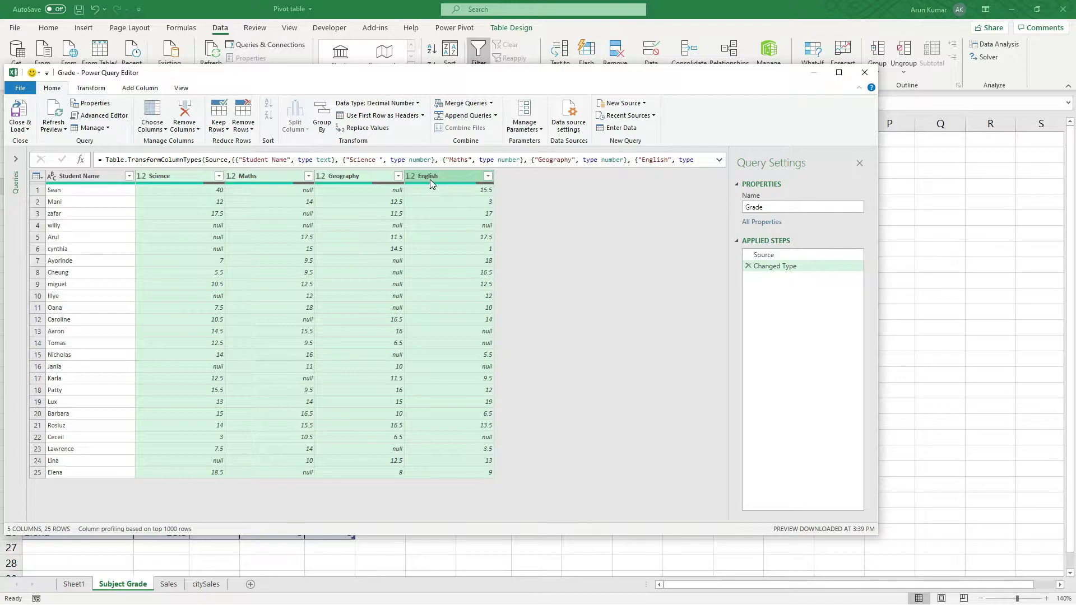
click(102, 90)
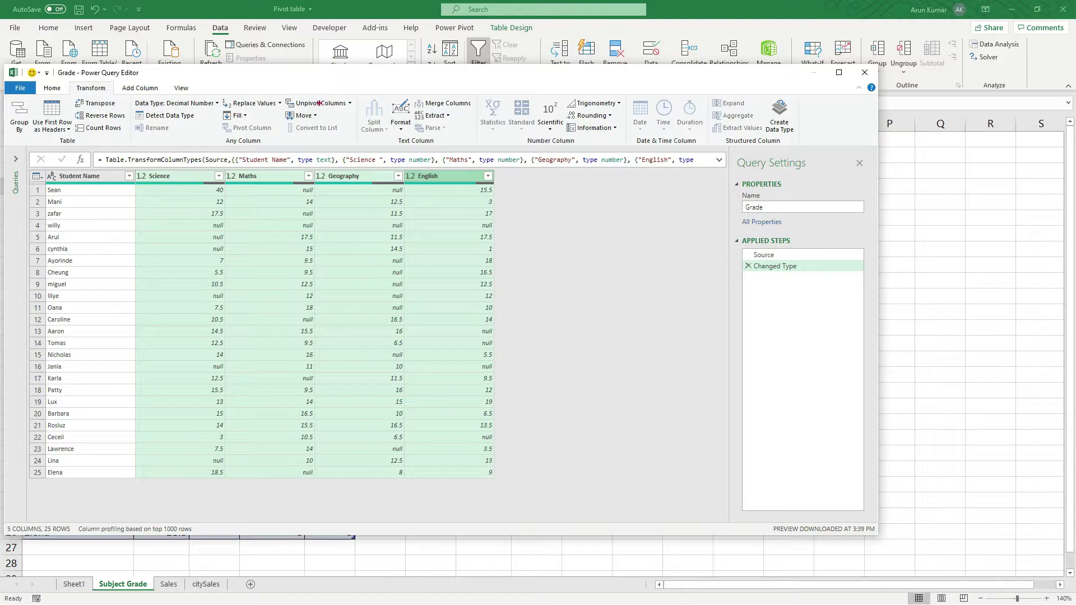
drag(293, 97, 353, 115)
key(Escape)
click(352, 105)
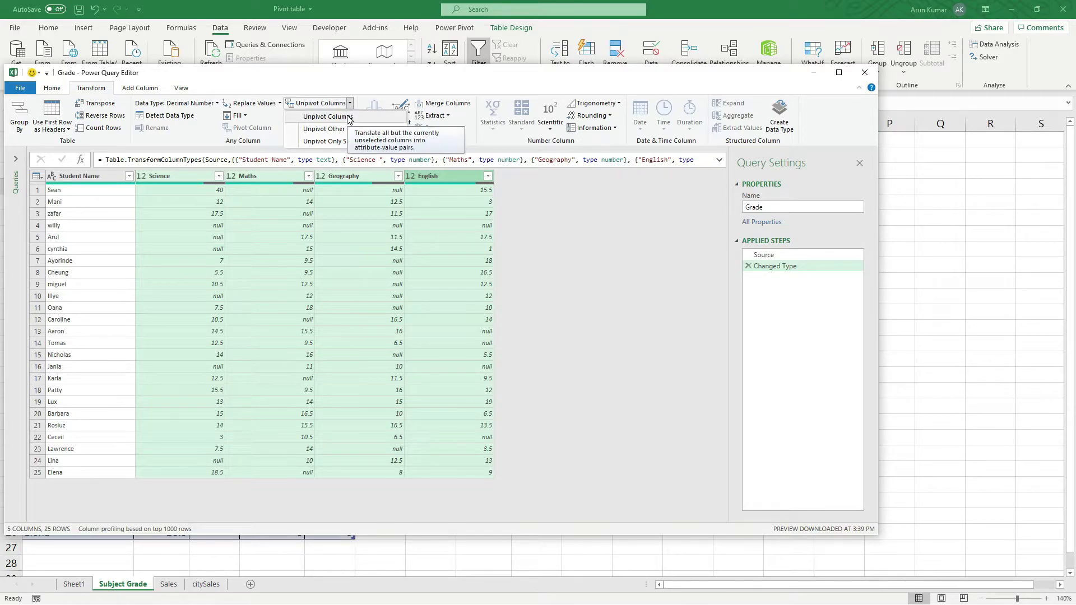
click(348, 117)
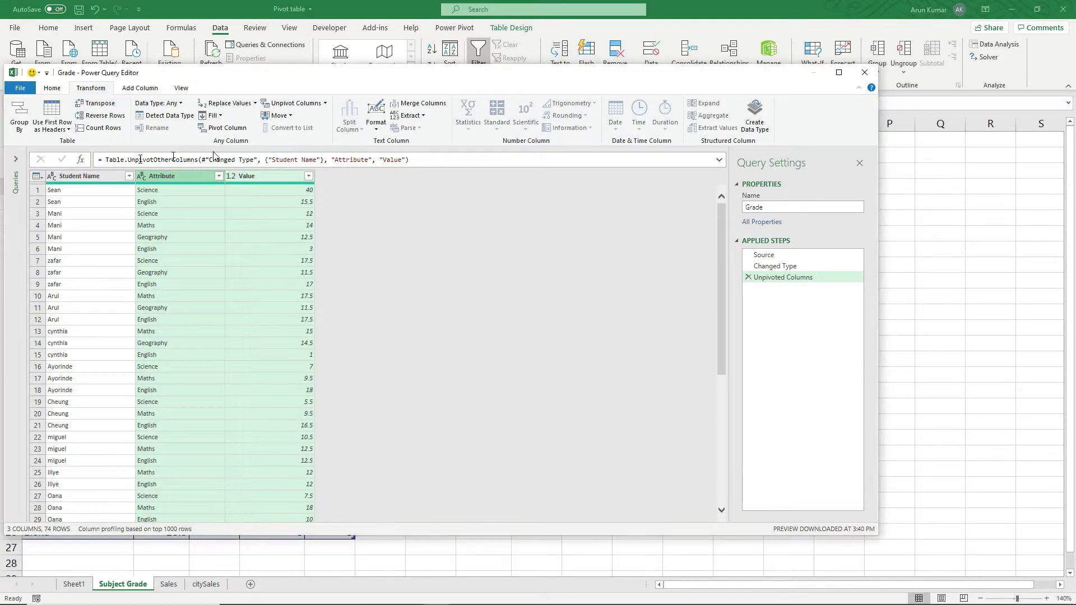
Step: Rename the Attribute column to subject
double_click(181, 176)
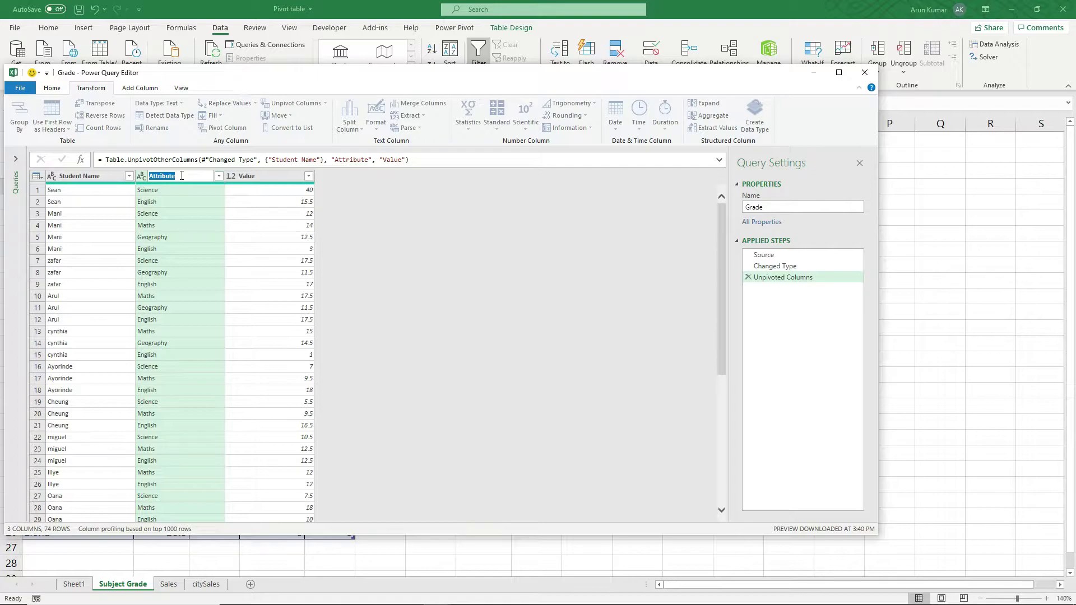
text(sjub)
key(BackSpace)
key(BackSpace)
key(BackSpace)
text(ubject)
key(Return)
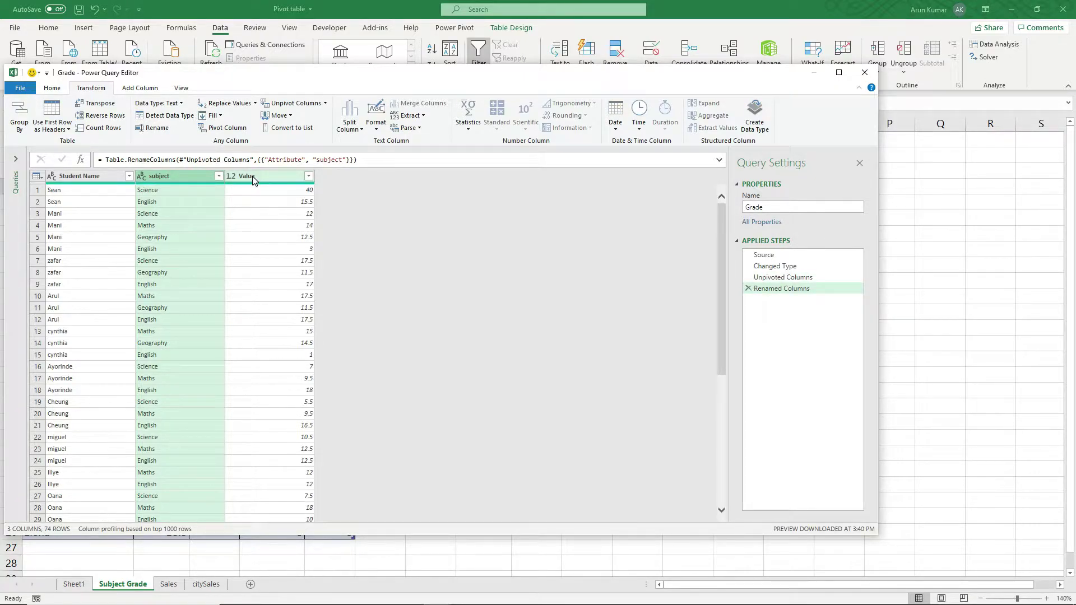
Step: Rename the Value column to Grade
double_click(252, 176)
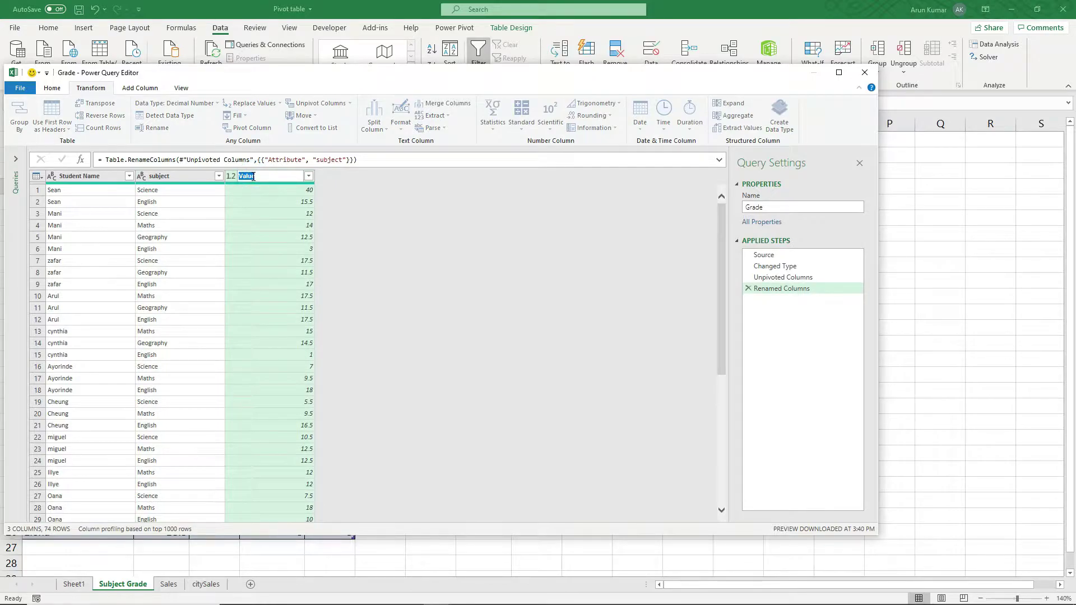
text(Grade)
key(Return)
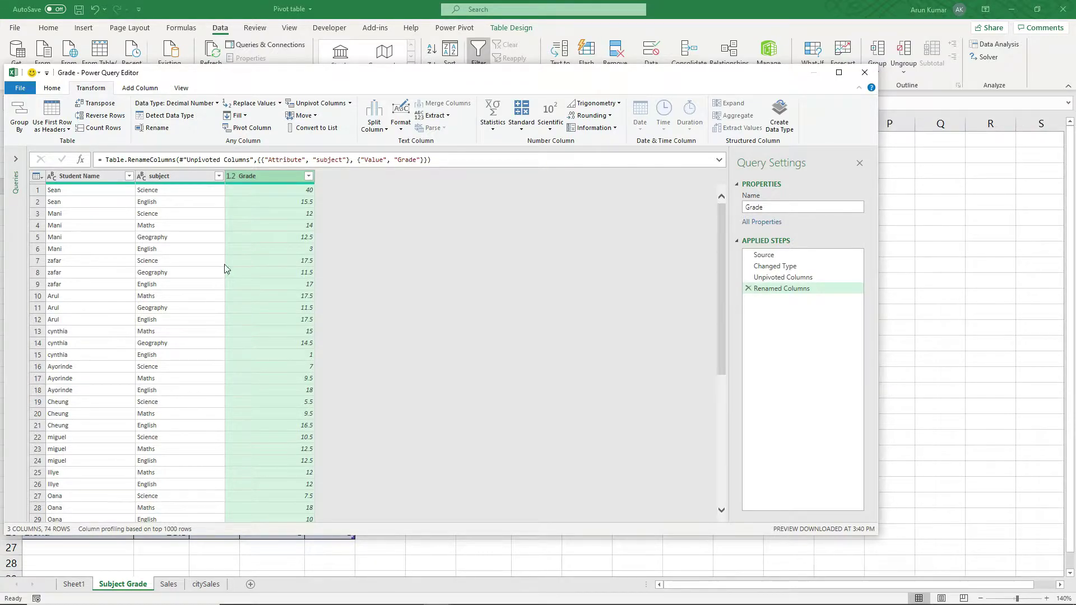
Step: Set the data type of the Grade column to Whole Number and of the subject and Student Name columns to Text
click(231, 177)
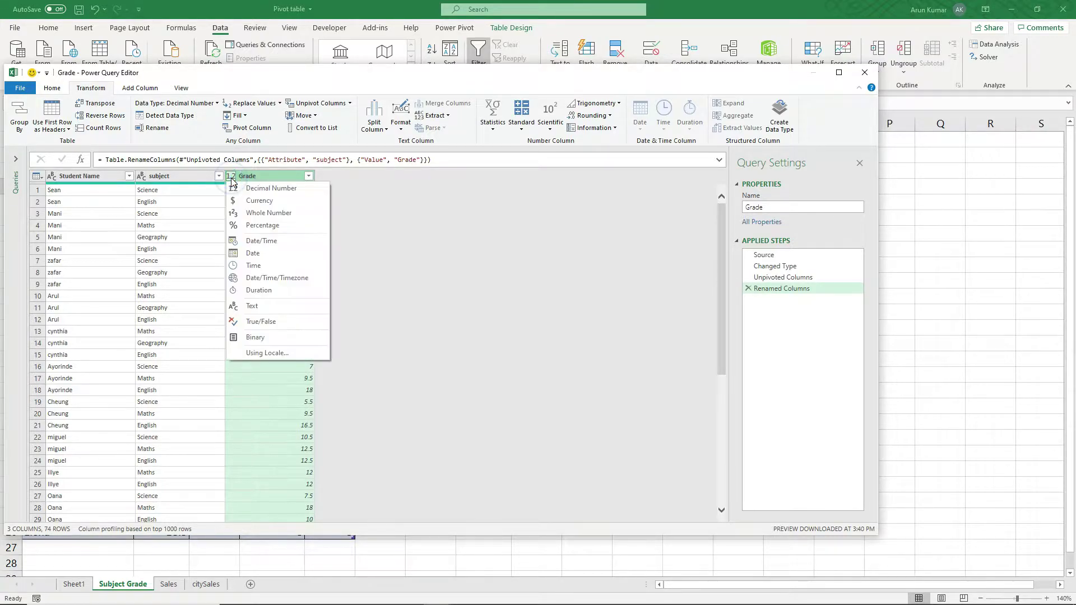
click(260, 216)
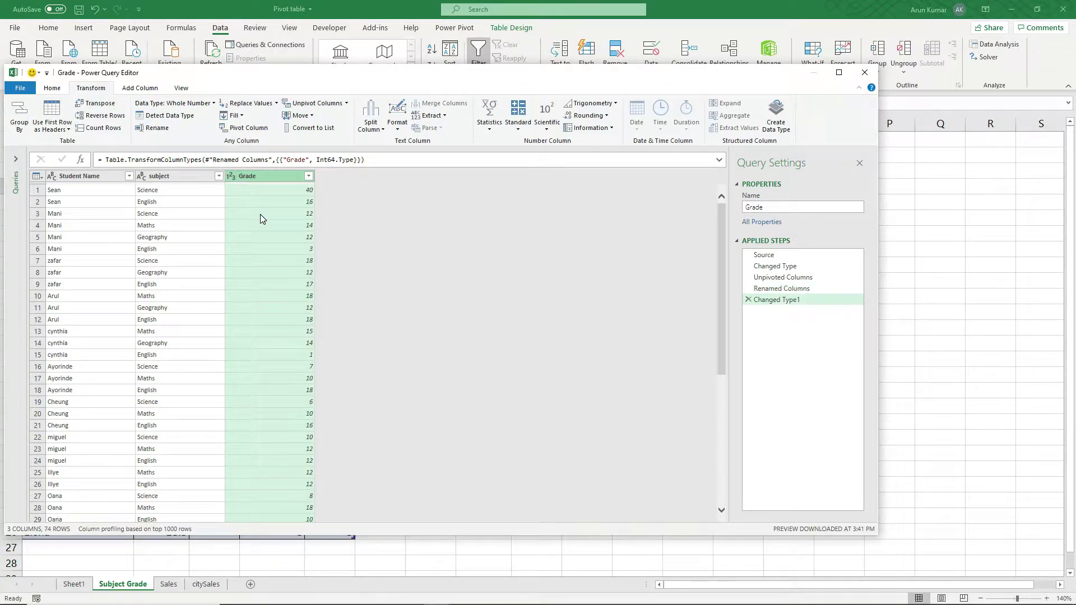
click(141, 176)
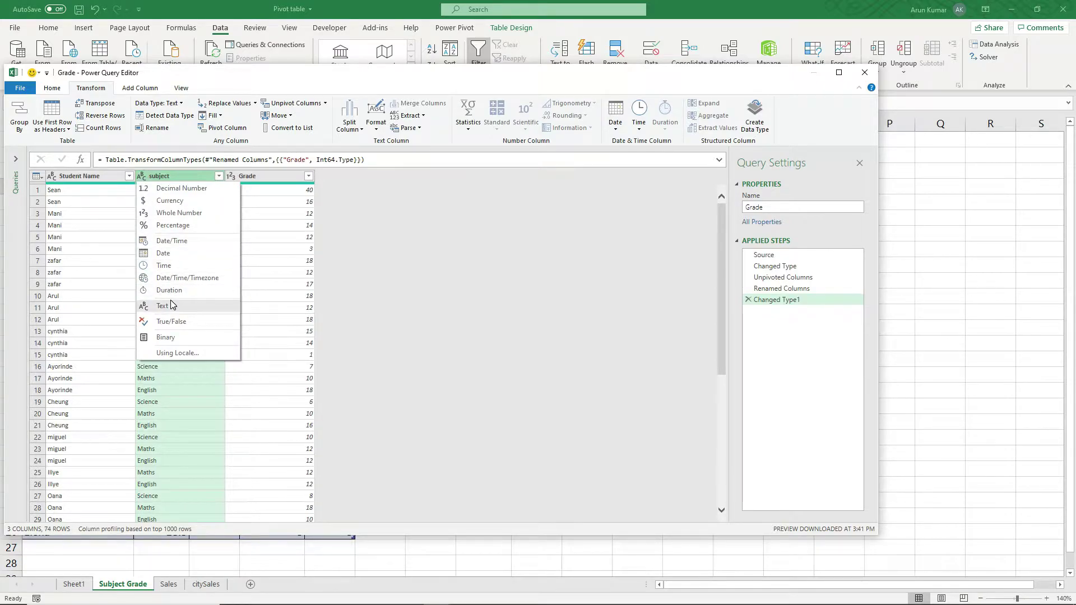
click(164, 306)
click(51, 177)
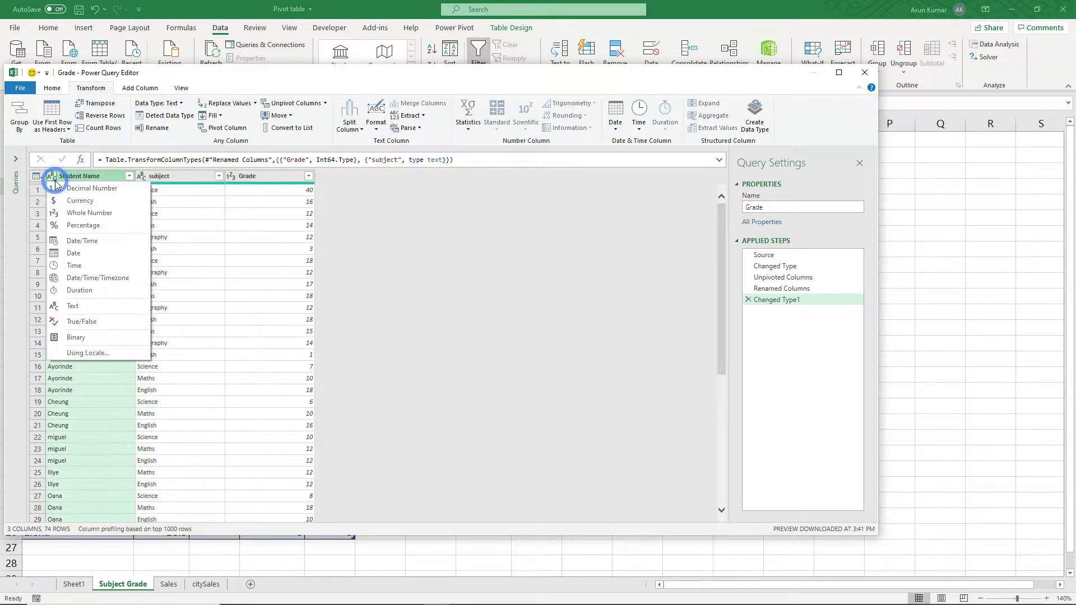
click(79, 307)
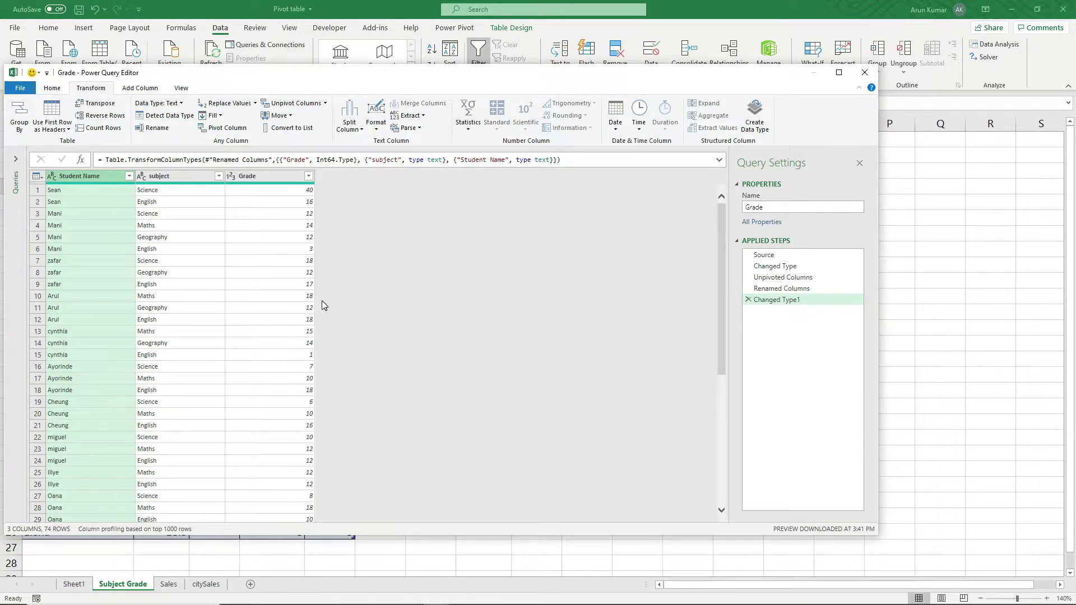
Step: Close the query and load its result as a table into the existing Subject Grade worksheet at cell G1
click(52, 90)
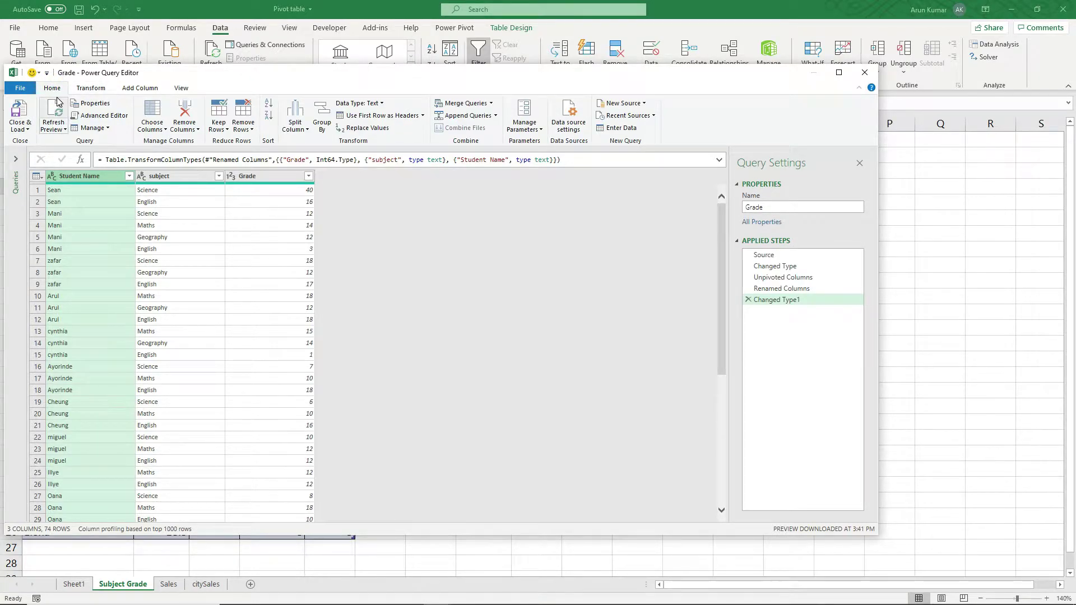
click(28, 130)
click(47, 155)
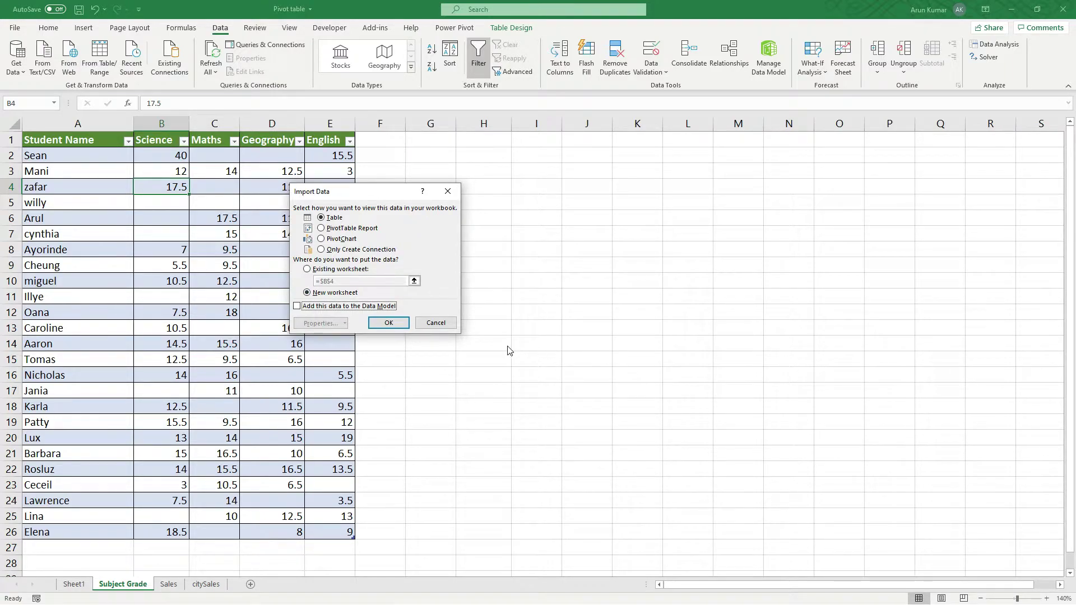
click(307, 269)
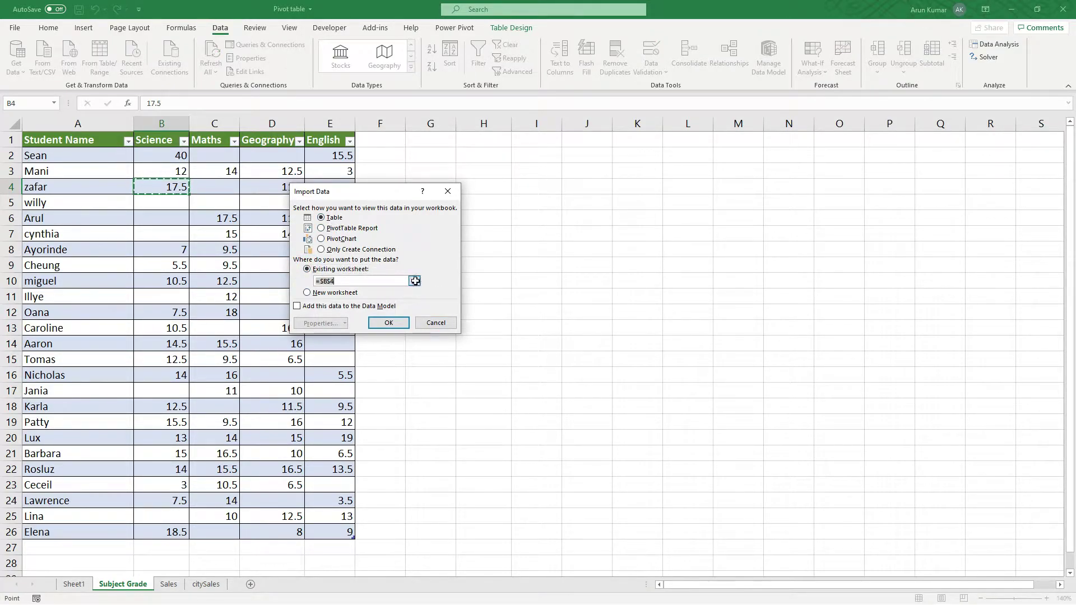
click(414, 280)
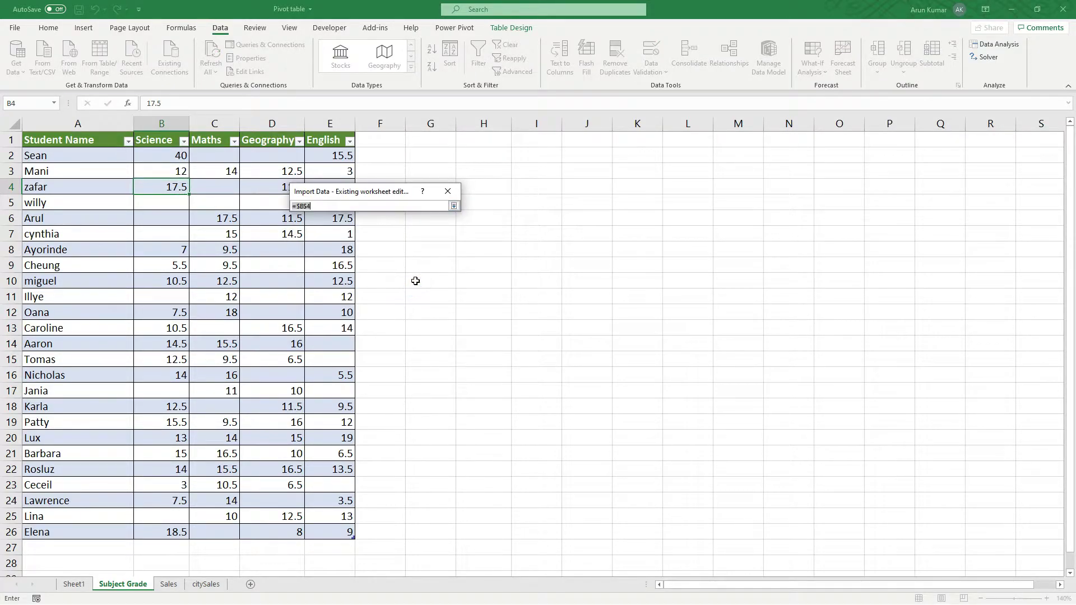
click(438, 142)
click(454, 206)
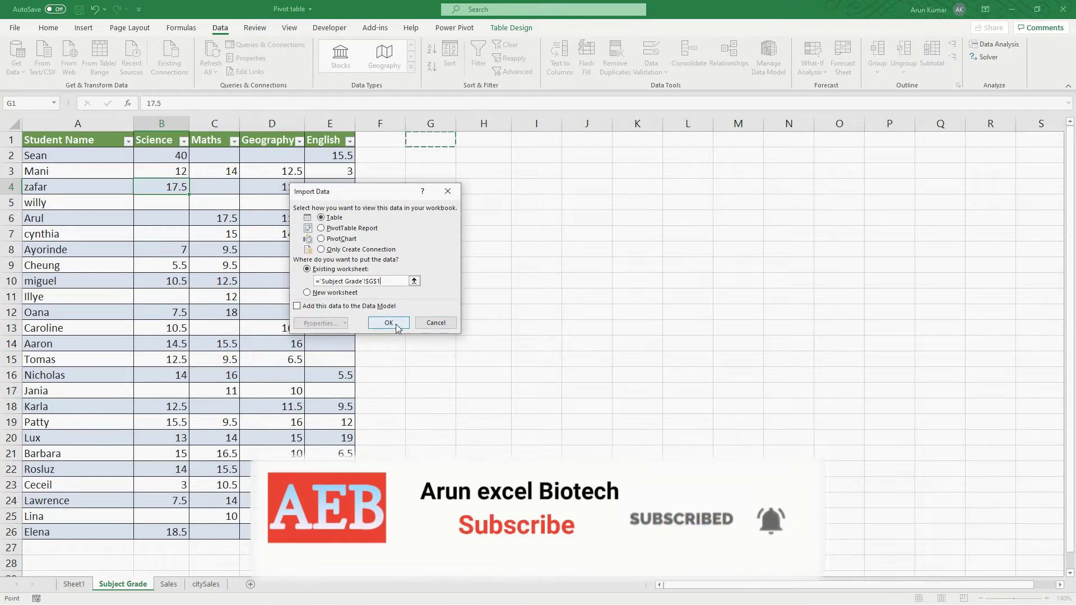
click(389, 323)
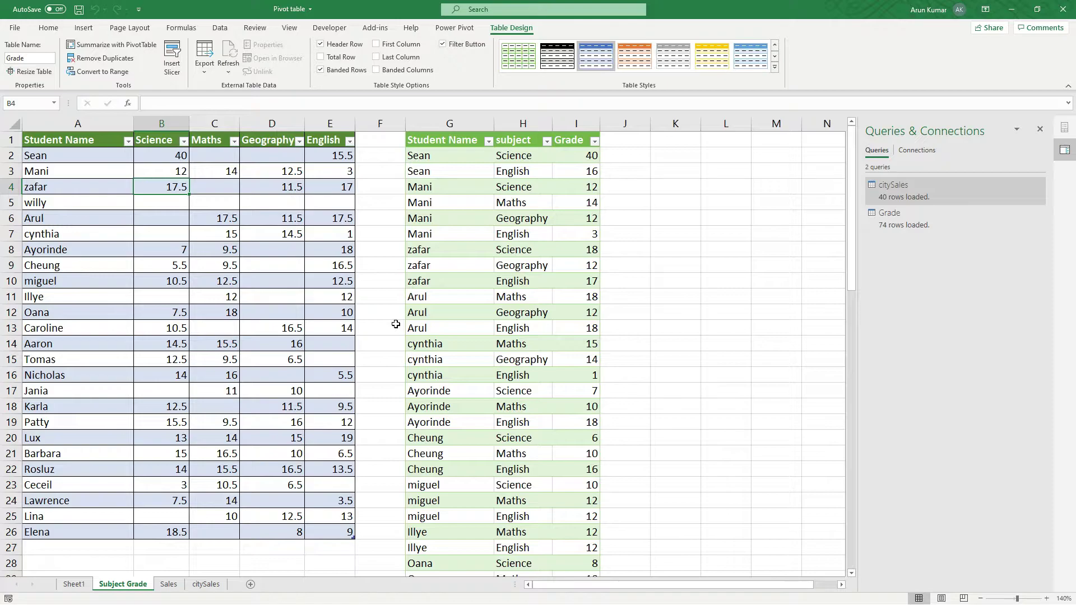
Step: Convert the city sales range A1:E41 on the Sales sheet into a table with headers
key(ctrl+Page_Down)
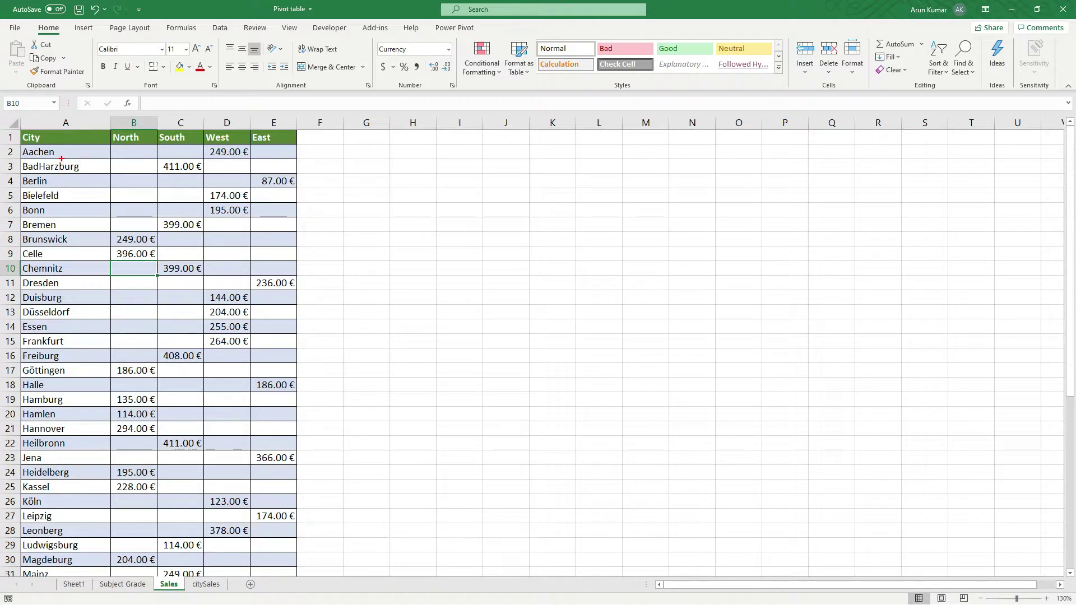
drag(112, 118, 340, 147)
key(Escape)
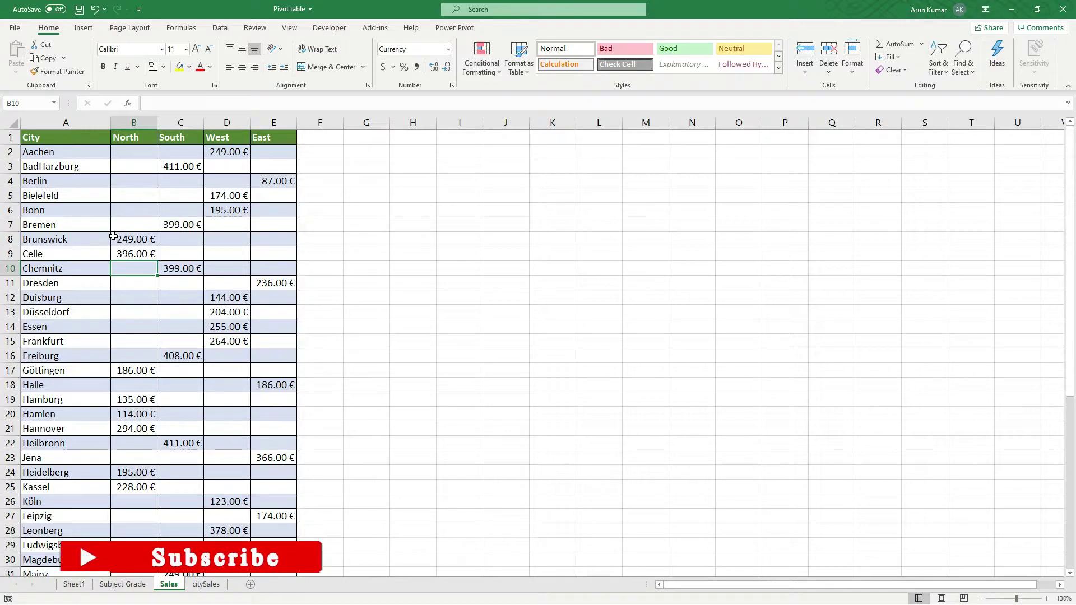
key(ctrl+t)
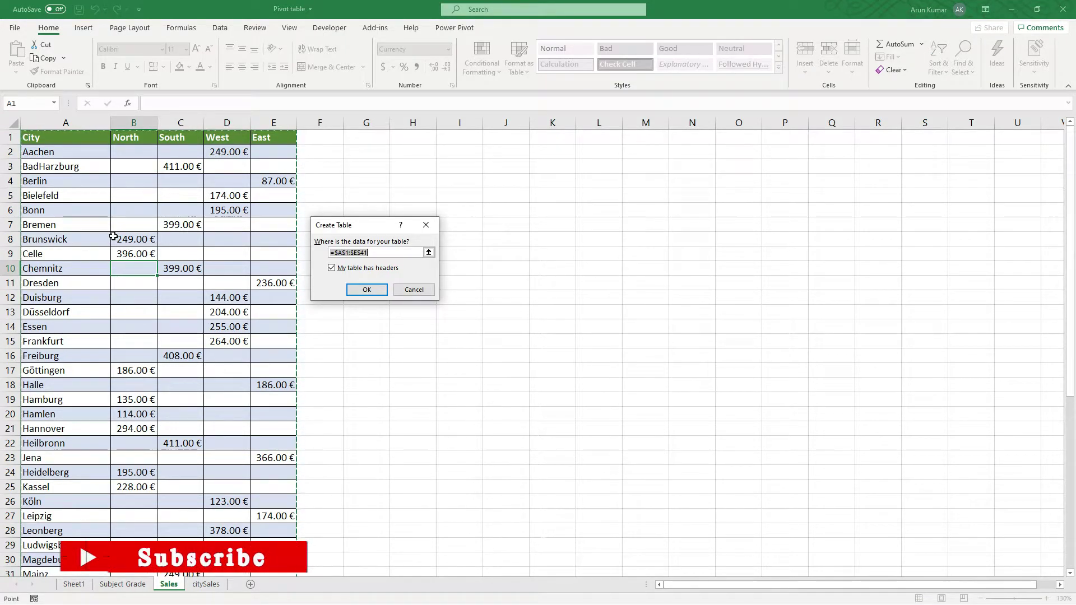
click(366, 289)
Step: Name the city sales table CitySales and select a cell inside it
click(42, 59)
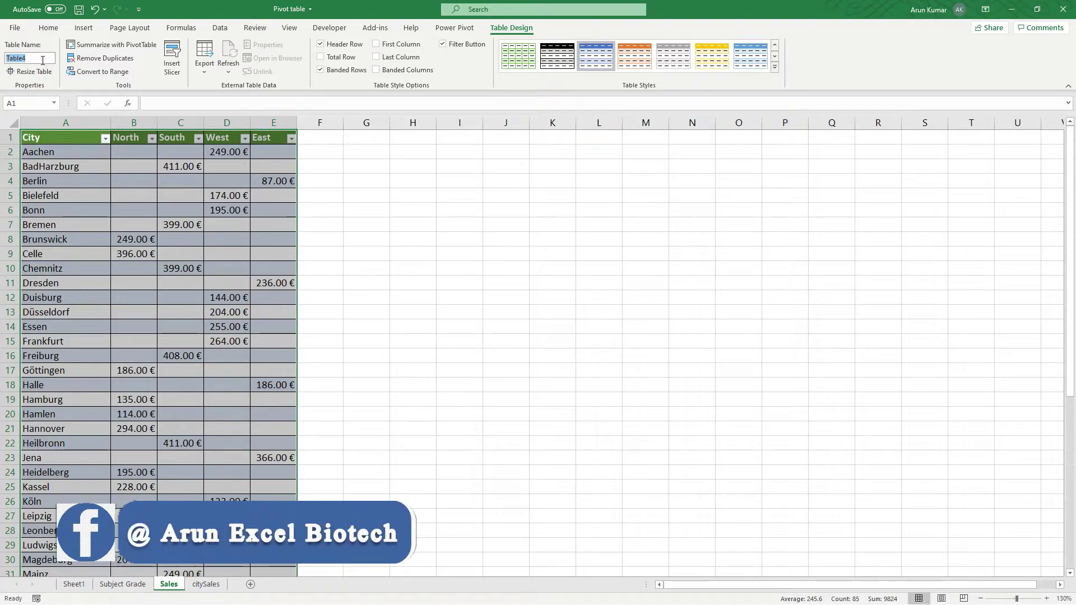
text(City)
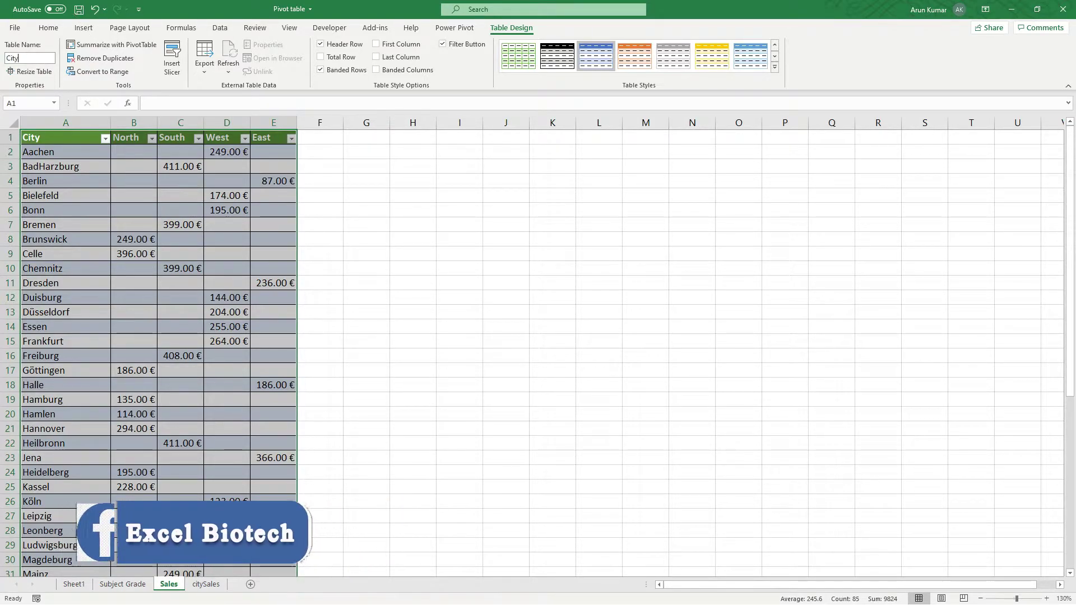
text(Sale)
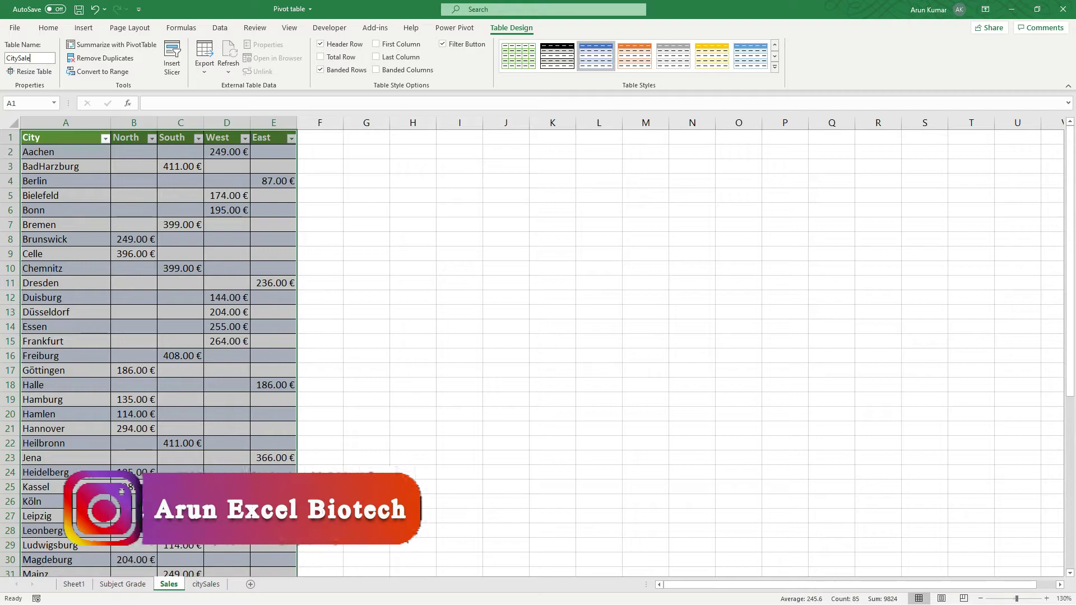
key(Return)
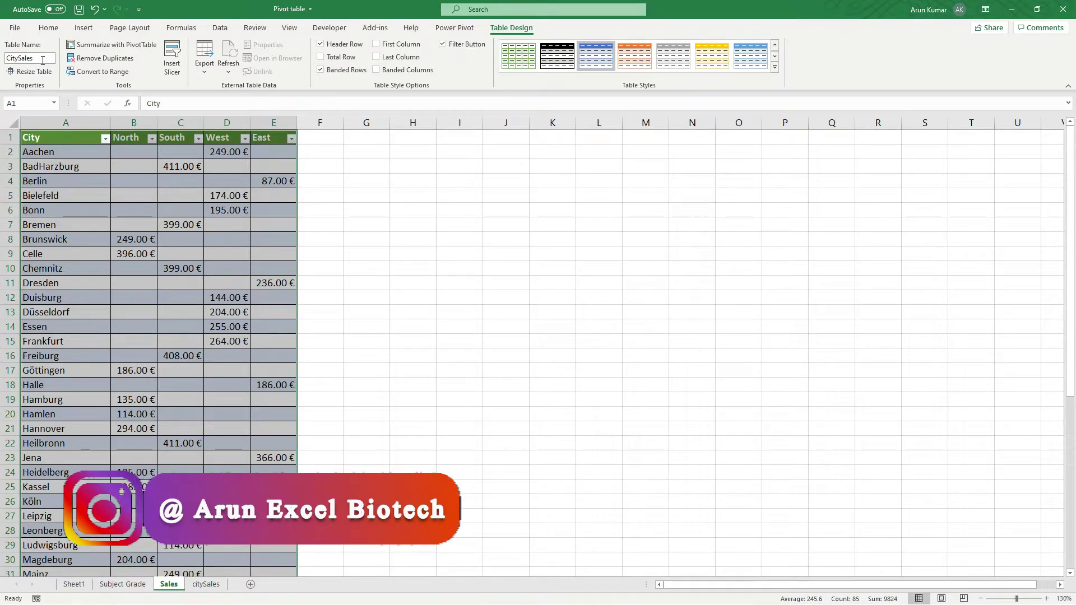
click(148, 212)
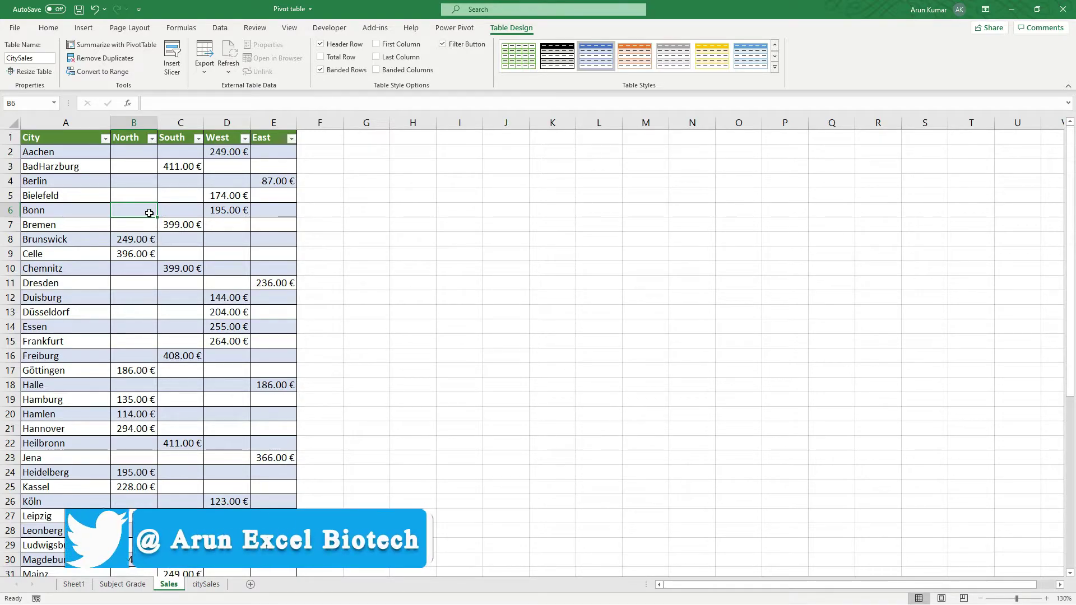
Step: Load the CitySales table into Power Query and unpivot all columns other than City
click(220, 28)
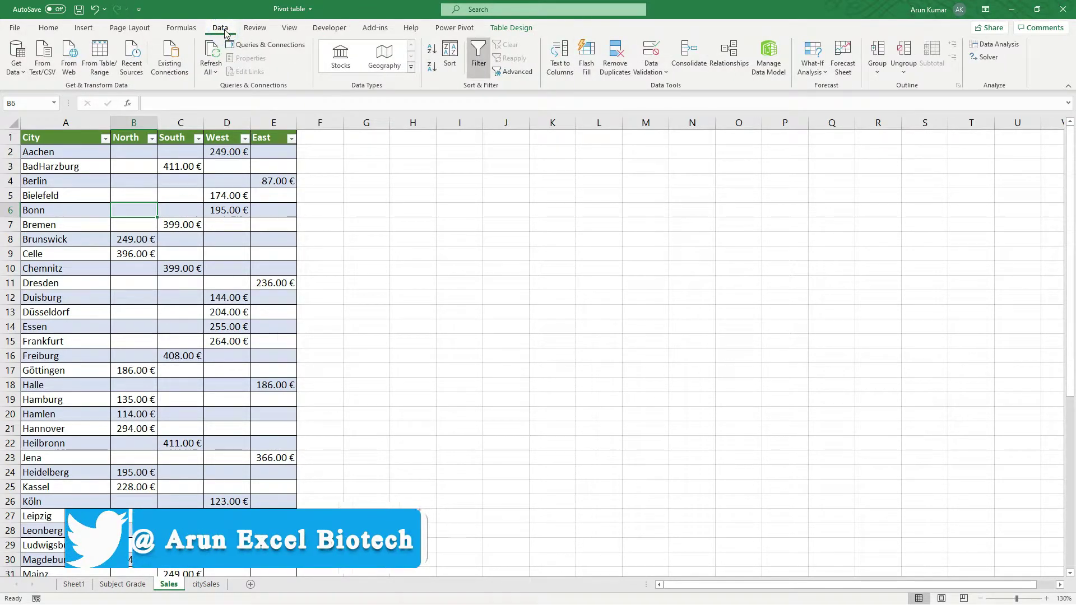
click(109, 49)
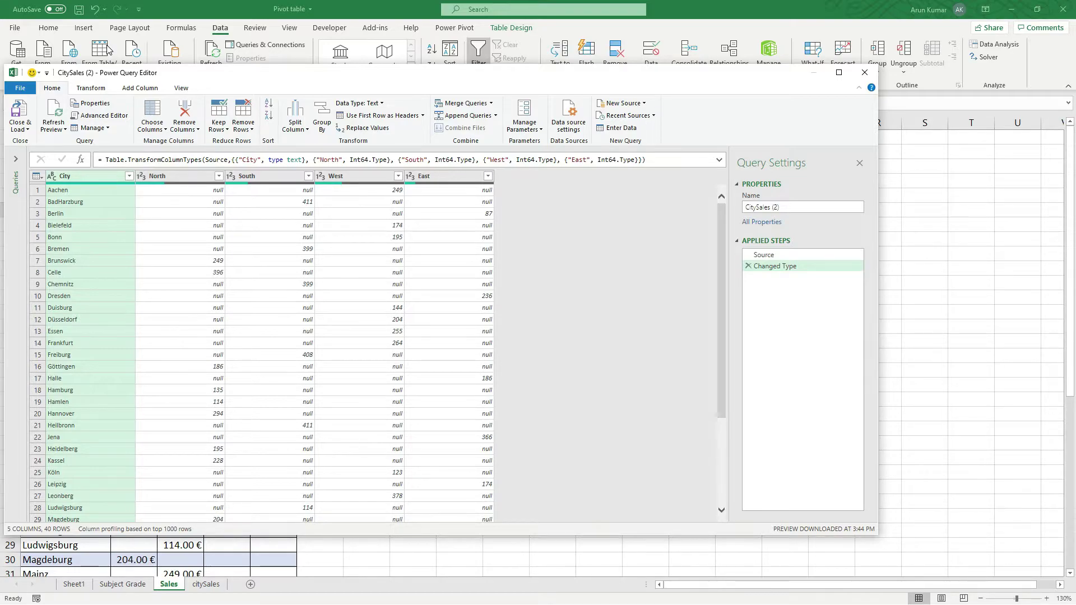
click(74, 176)
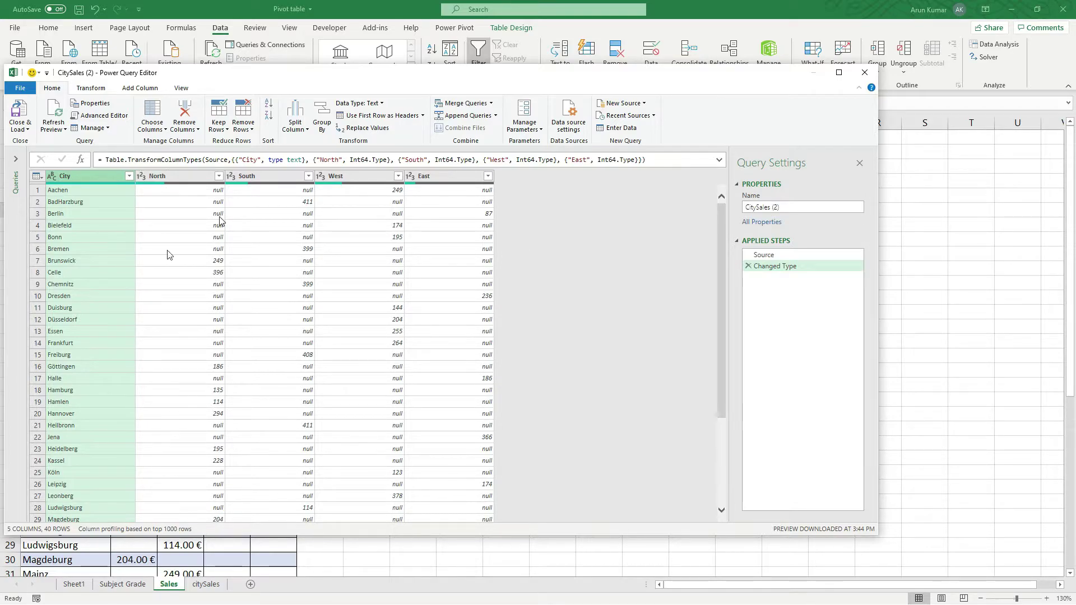
click(93, 88)
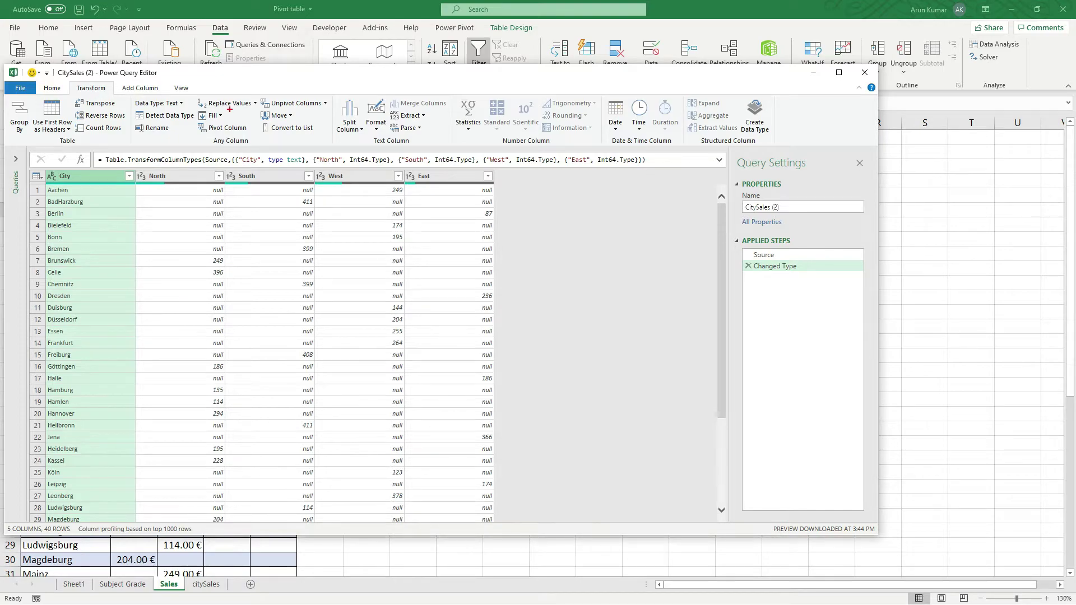
drag(244, 88, 338, 123)
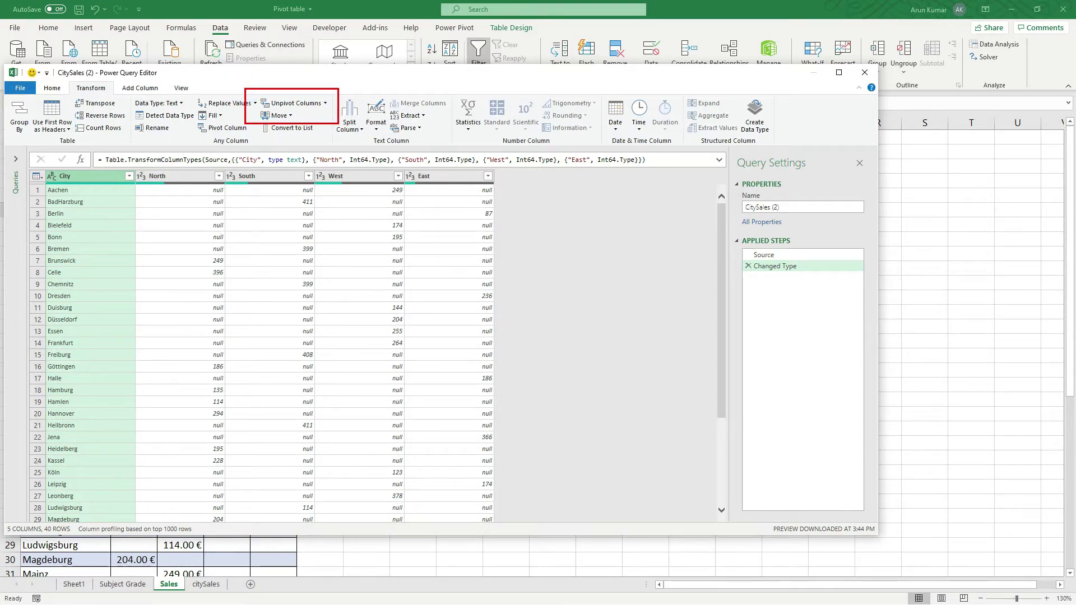
click(326, 104)
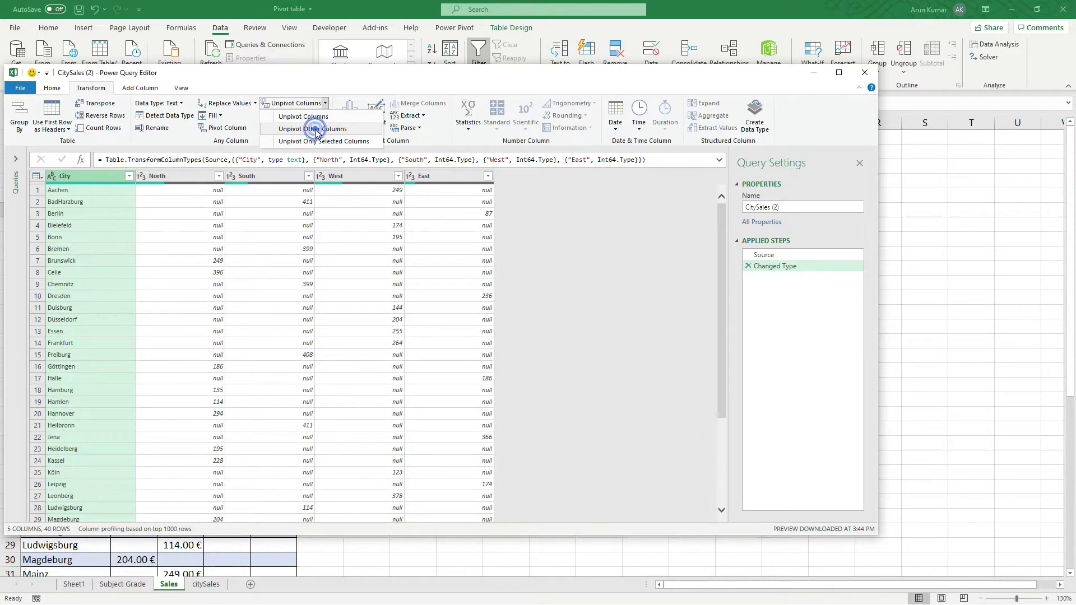
click(315, 129)
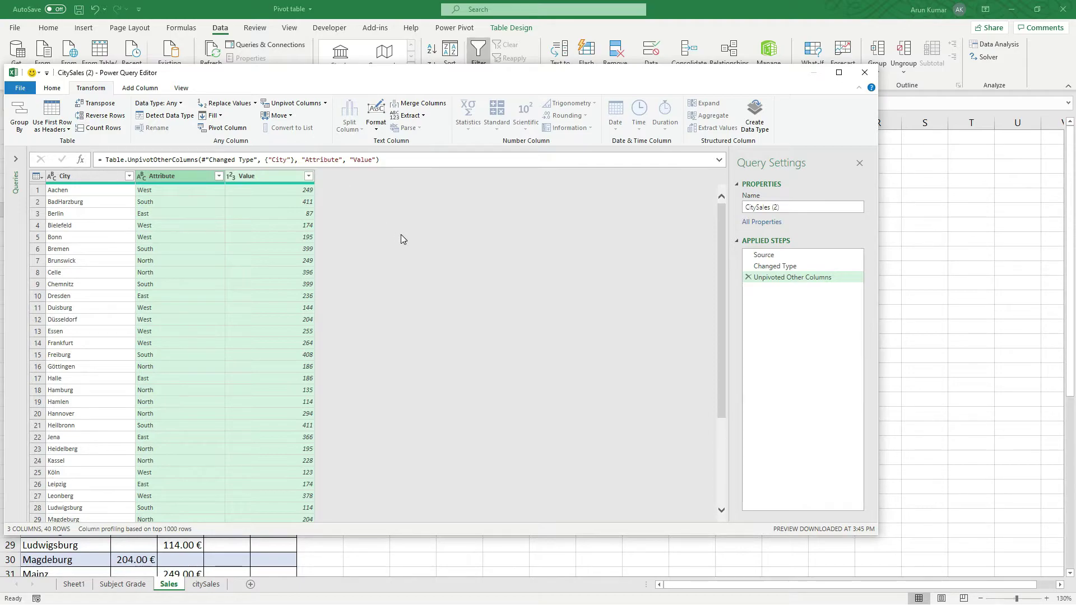
Step: Rename the Attribute column to Region and the Value column to Amount
double_click(190, 175)
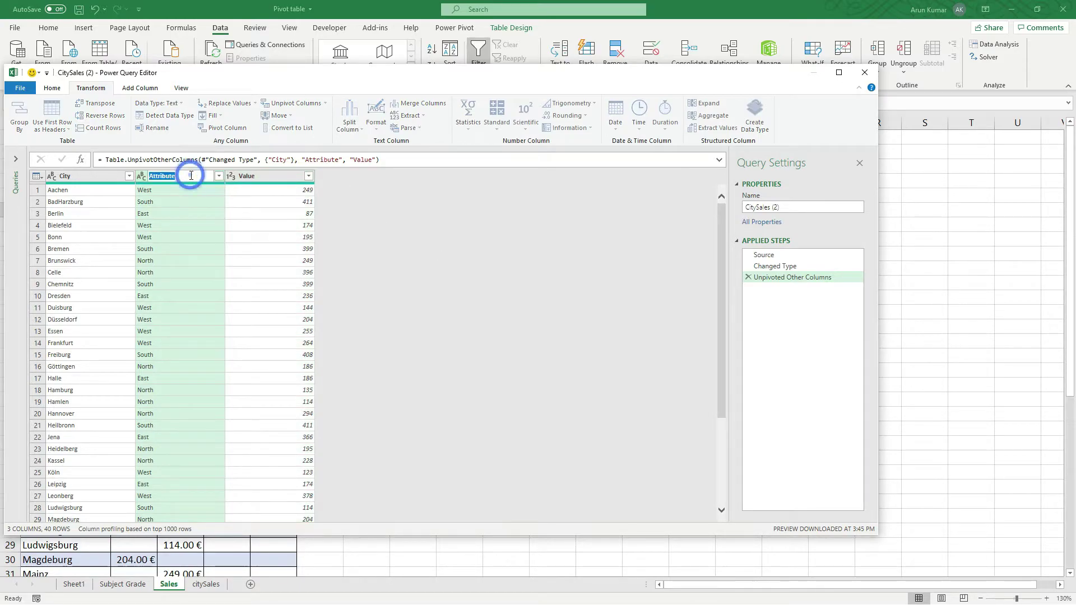
text(Region)
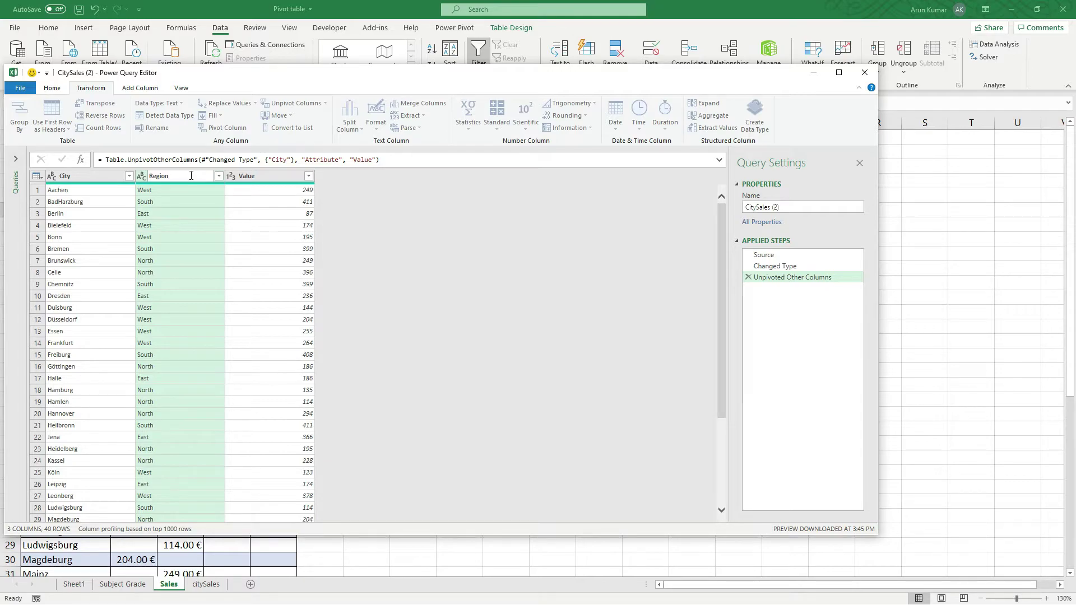
key(Return)
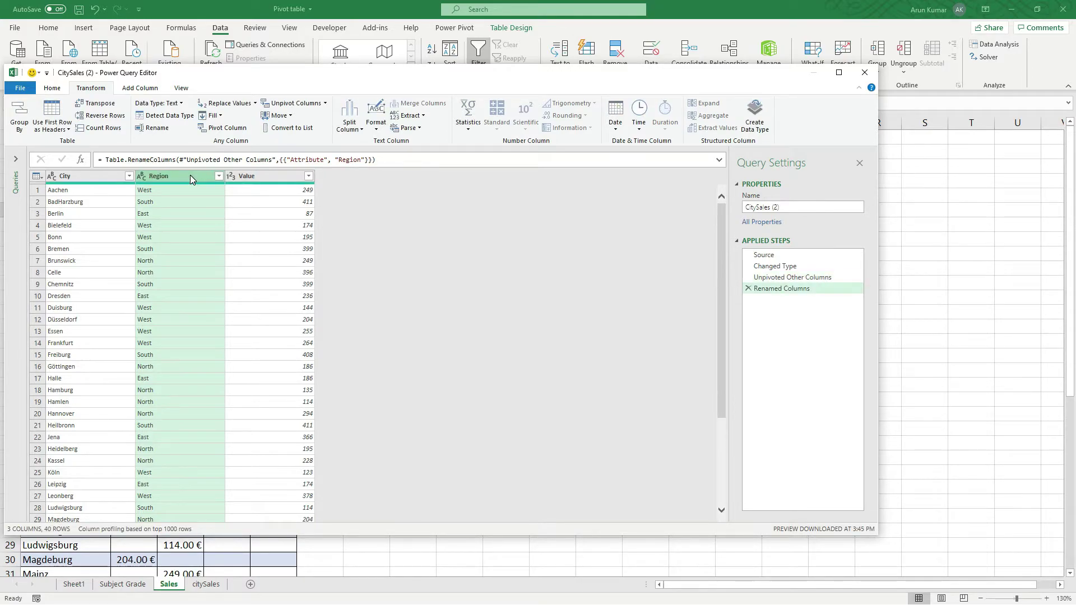
double_click(254, 177)
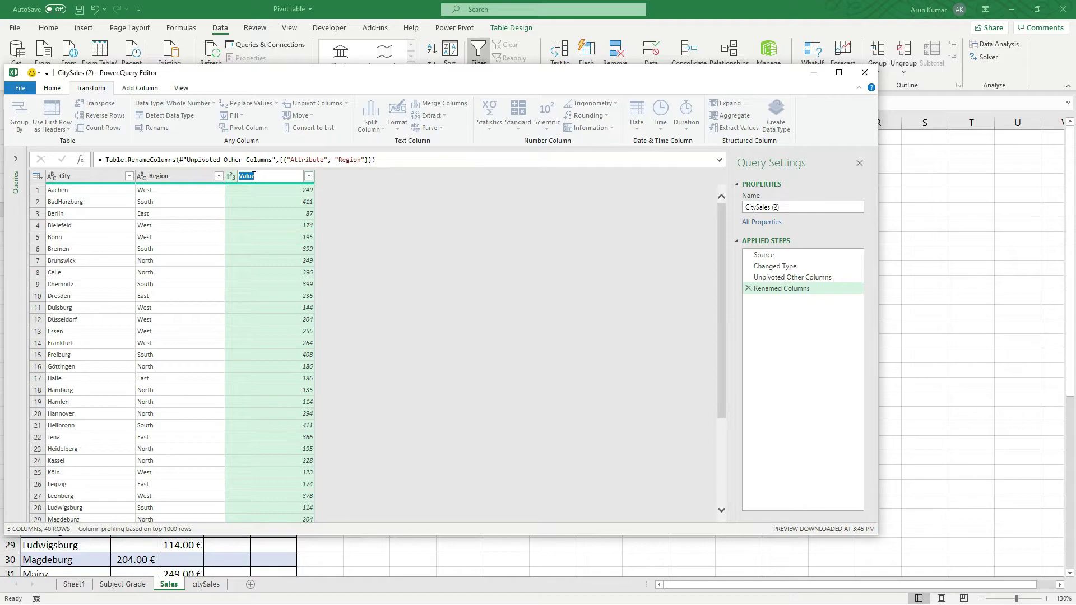
text(Amount)
key(Return)
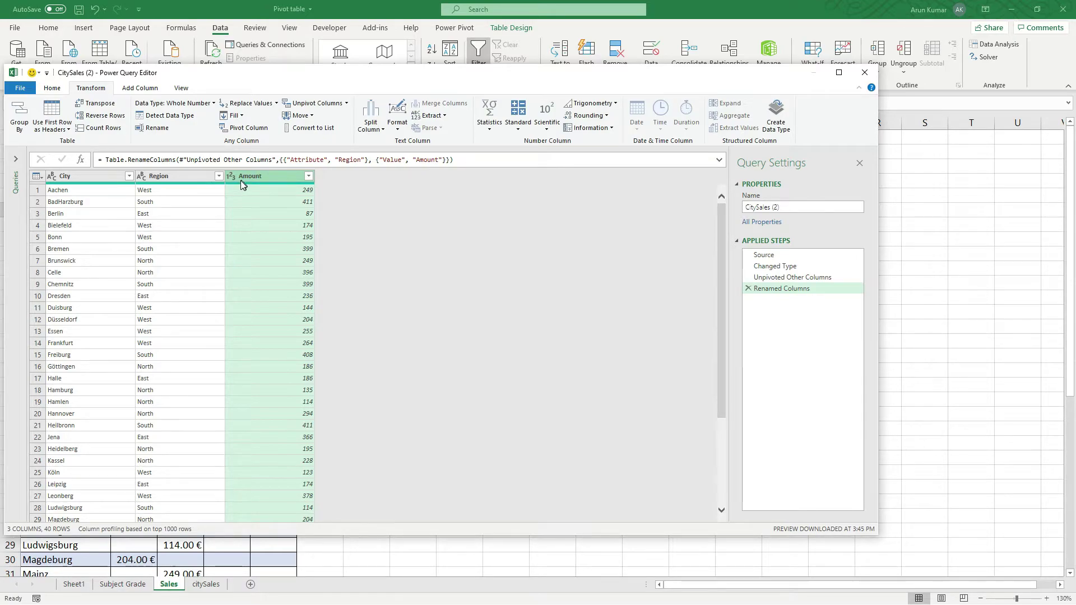
Step: Set the data type of the Amount column to Currency and of the Region and City columns to Text
click(230, 177)
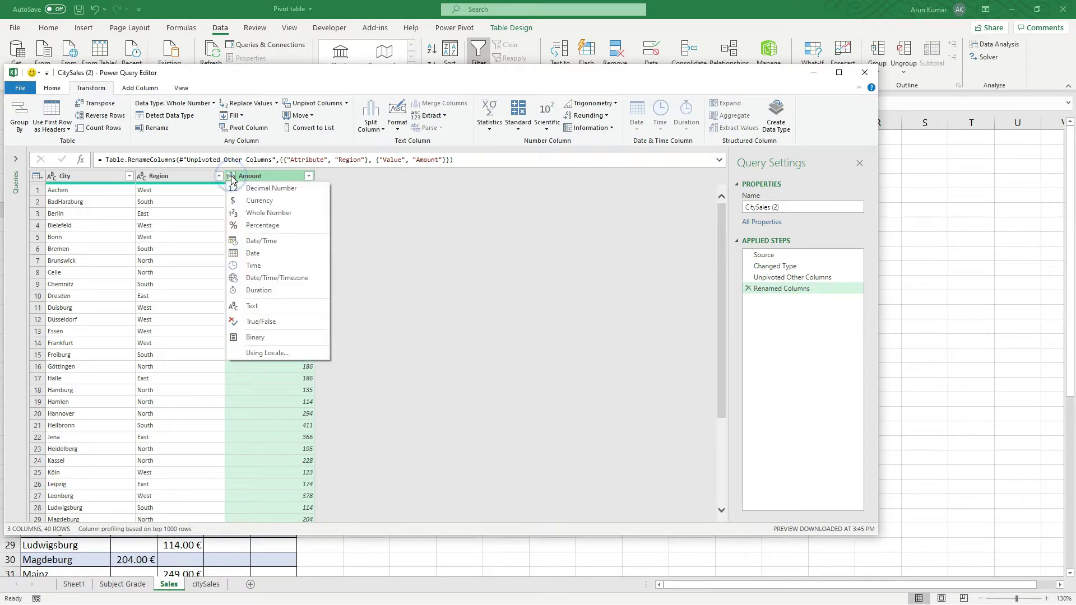
click(260, 205)
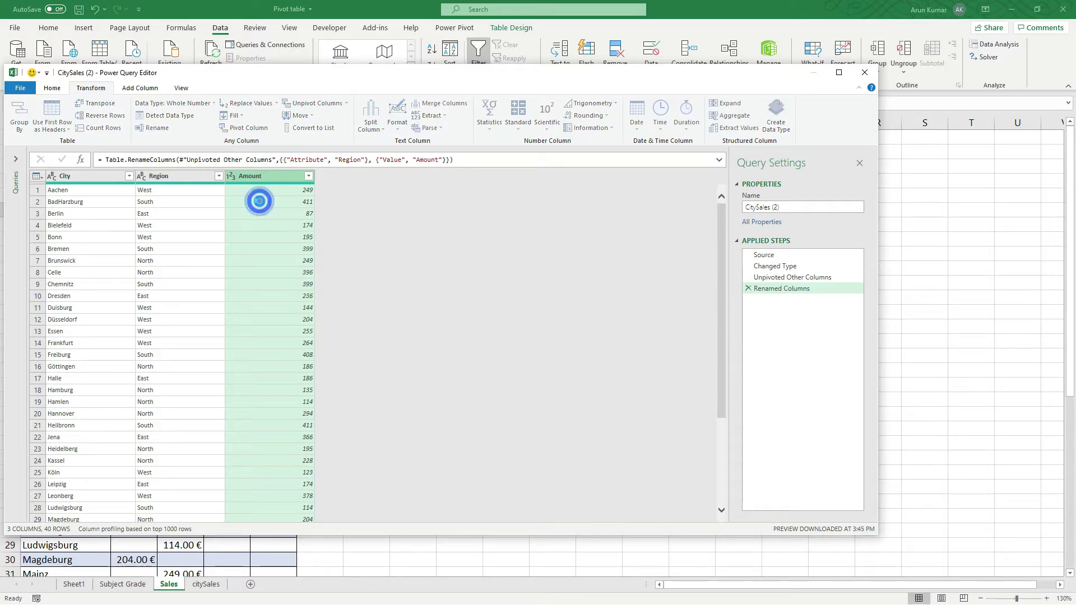
click(149, 178)
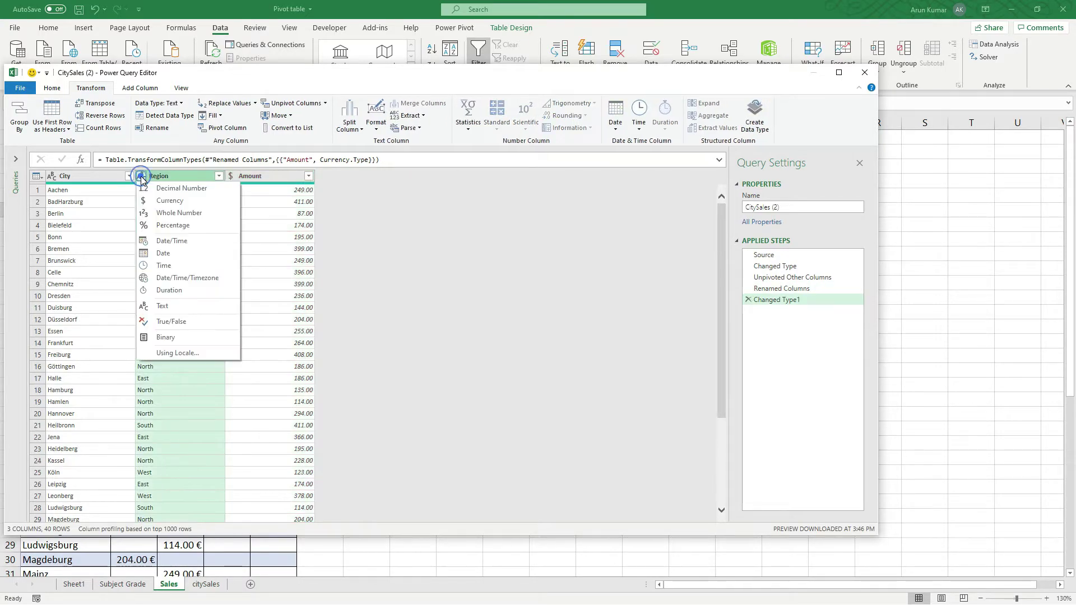
click(168, 311)
click(53, 177)
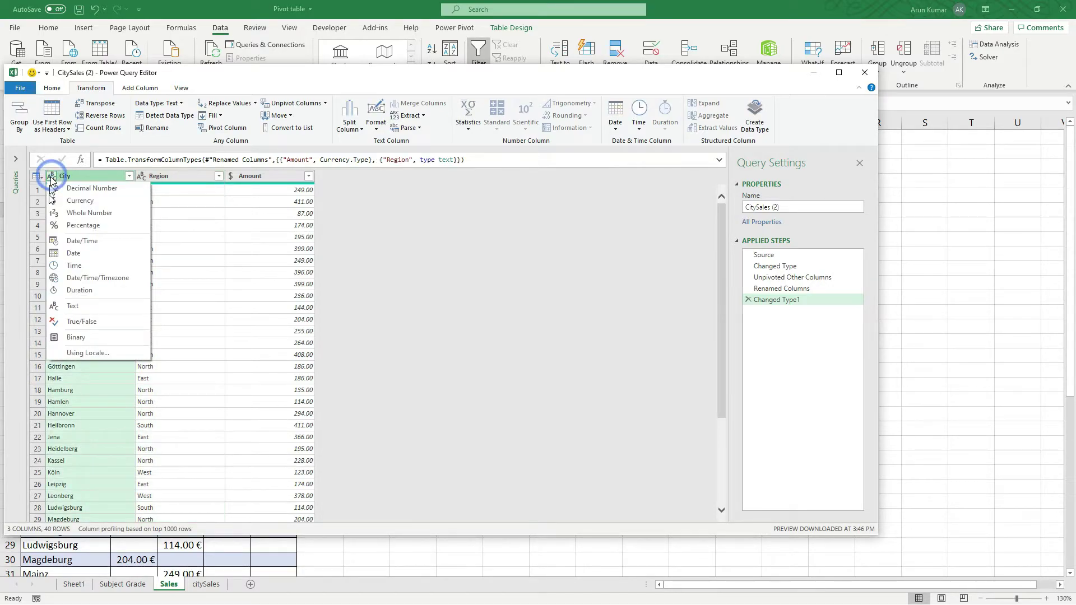
click(73, 305)
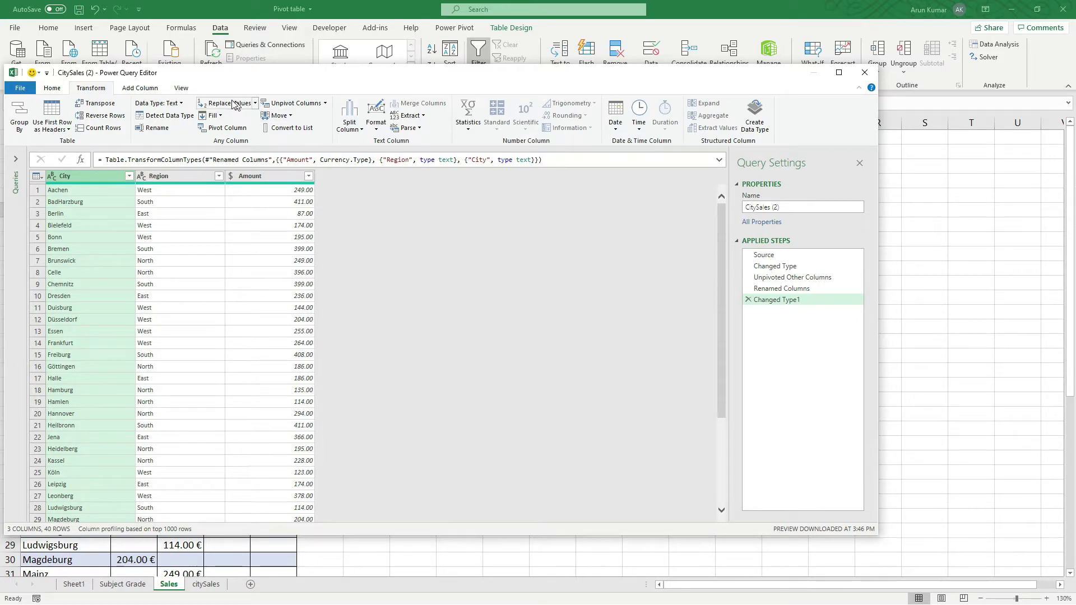
Step: Close the query and load its result as a PivotTable Report in a new worksheet
click(59, 93)
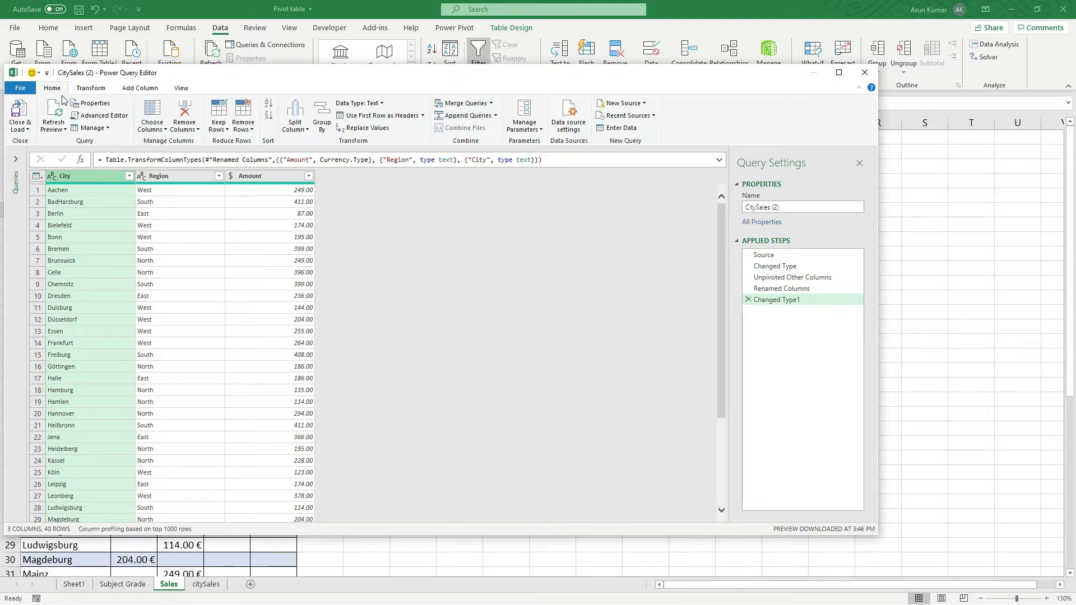
click(27, 132)
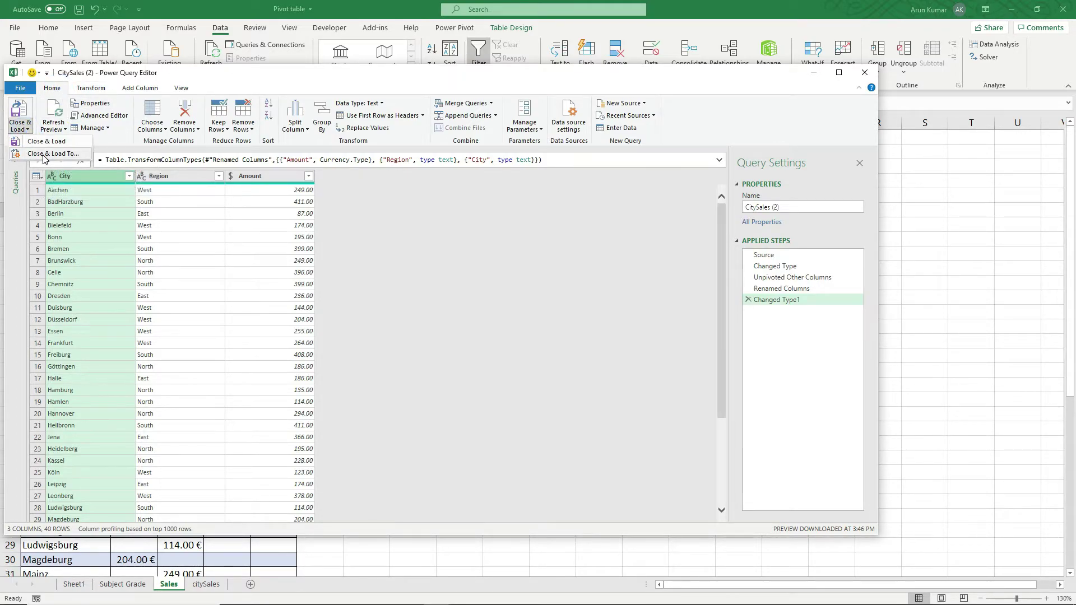
click(43, 154)
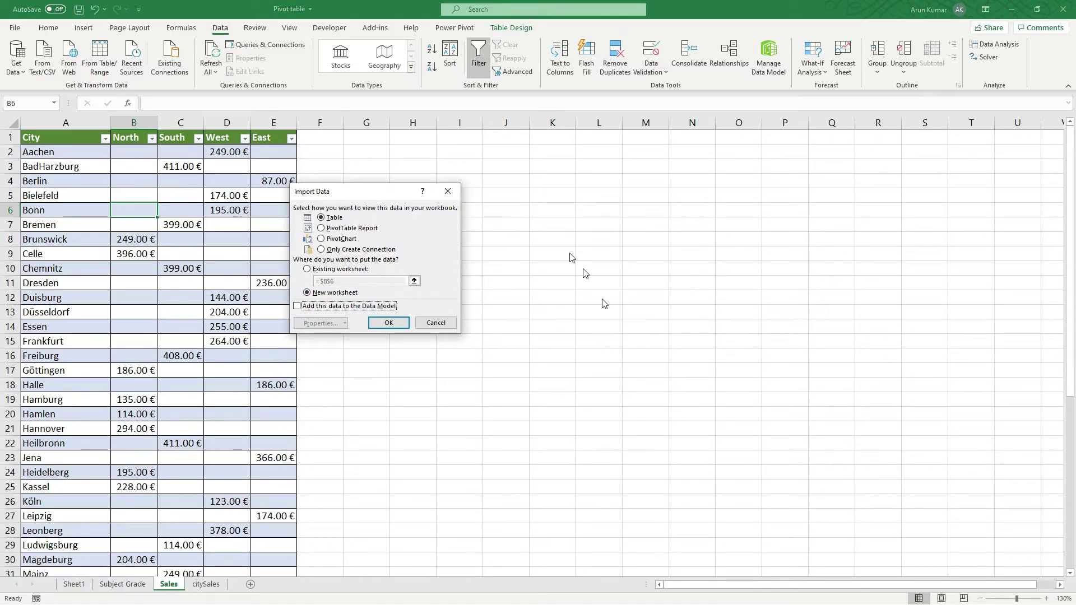
drag(358, 199, 390, 241)
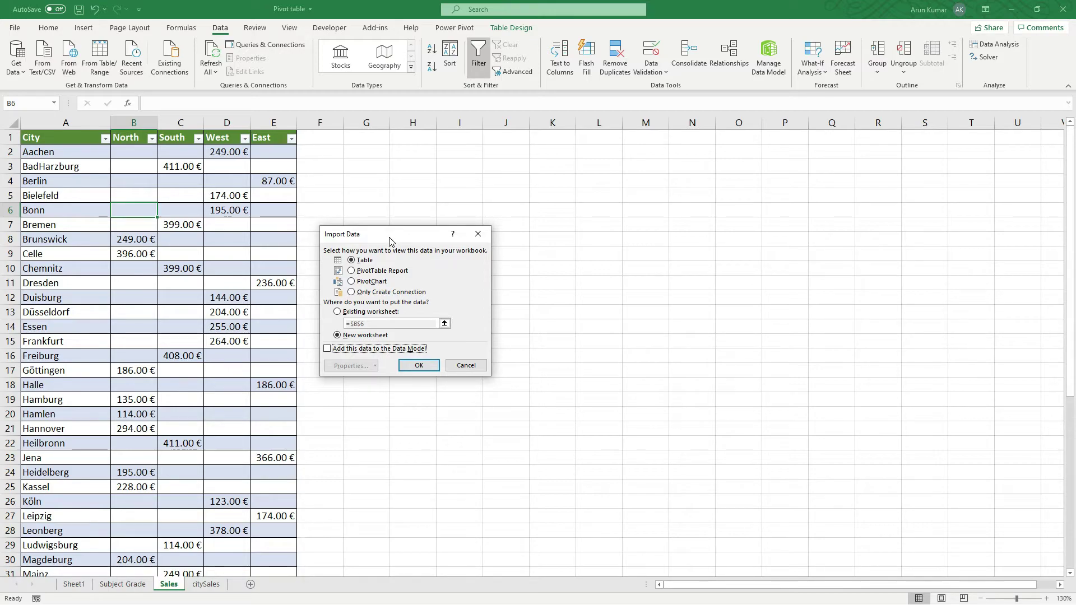
click(364, 271)
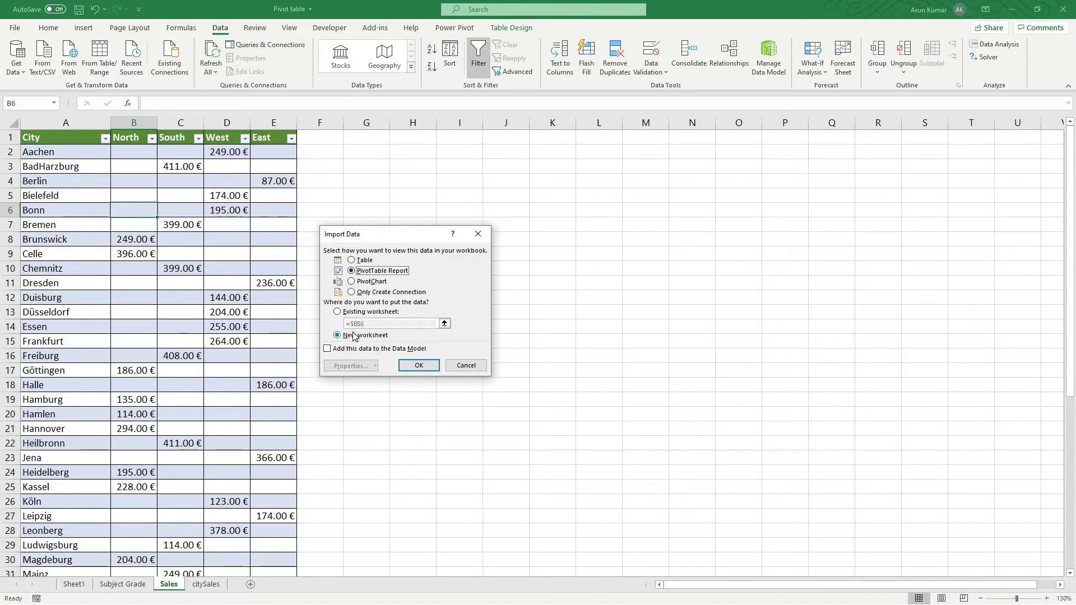
click(419, 367)
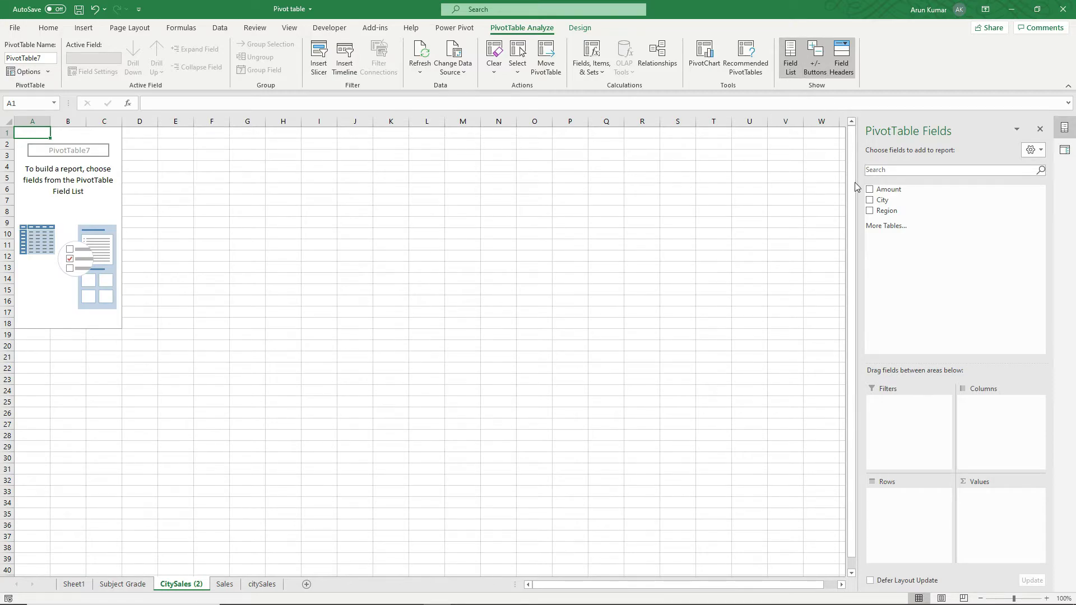
Step: Summarize the sum of Amount by Region rows in the PivotTable and show the report in tabular form
drag(881, 217, 891, 504)
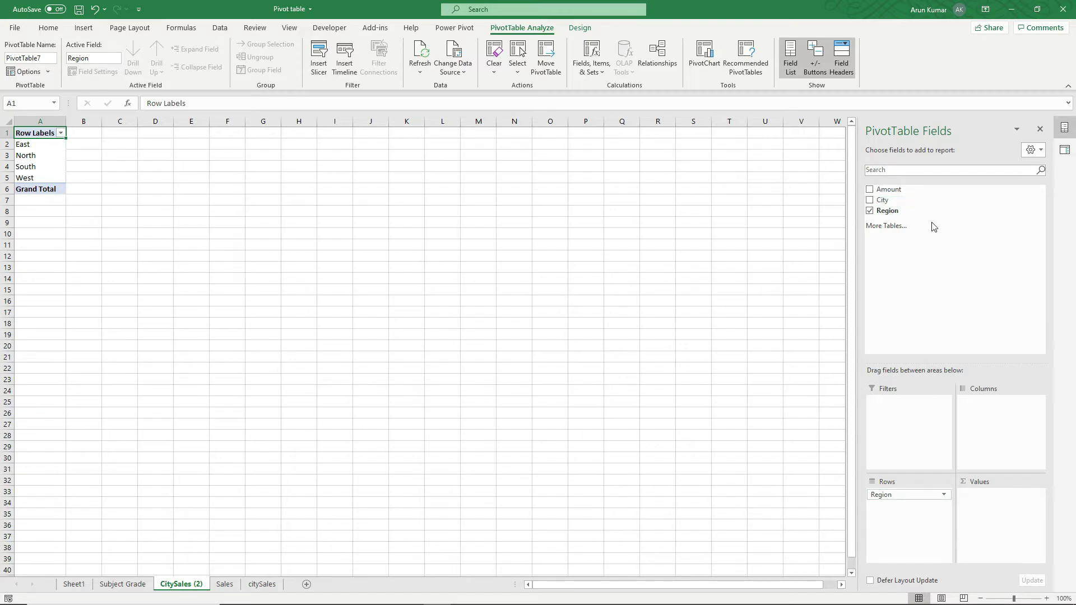
drag(891, 191, 985, 512)
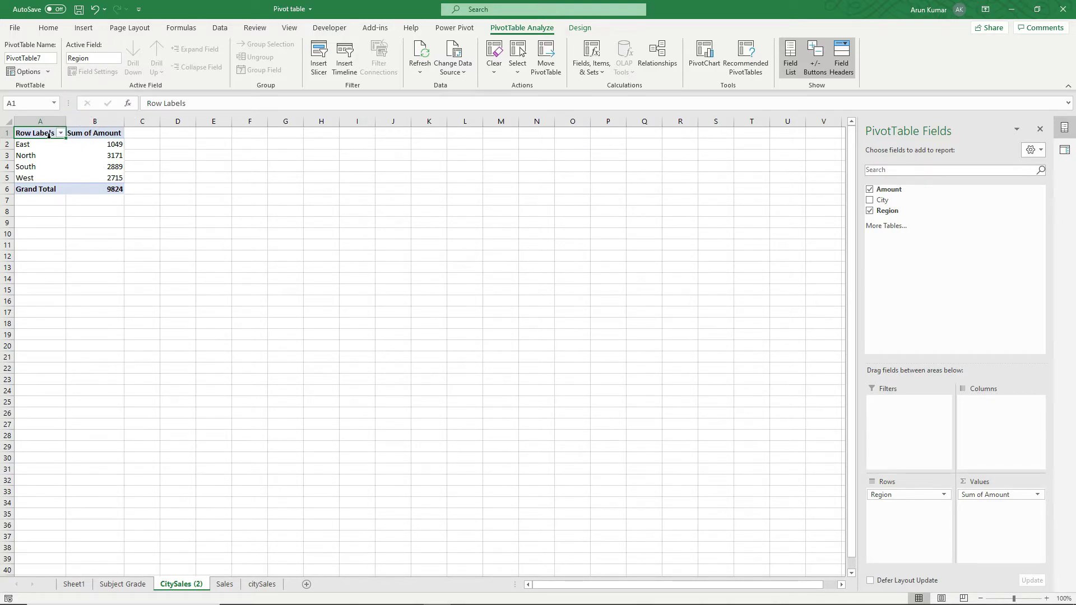
click(577, 29)
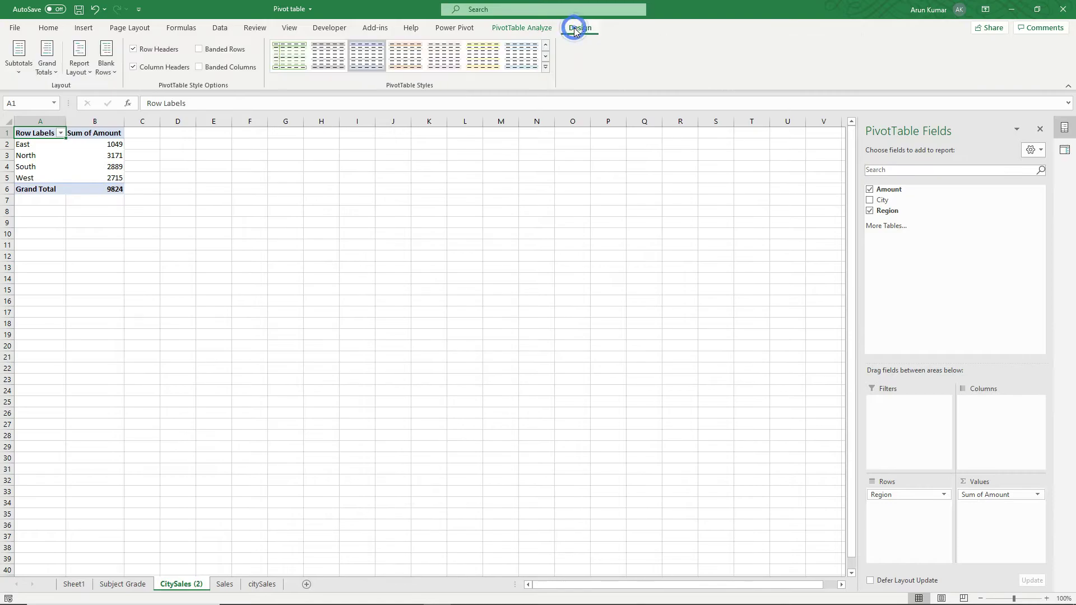
click(86, 76)
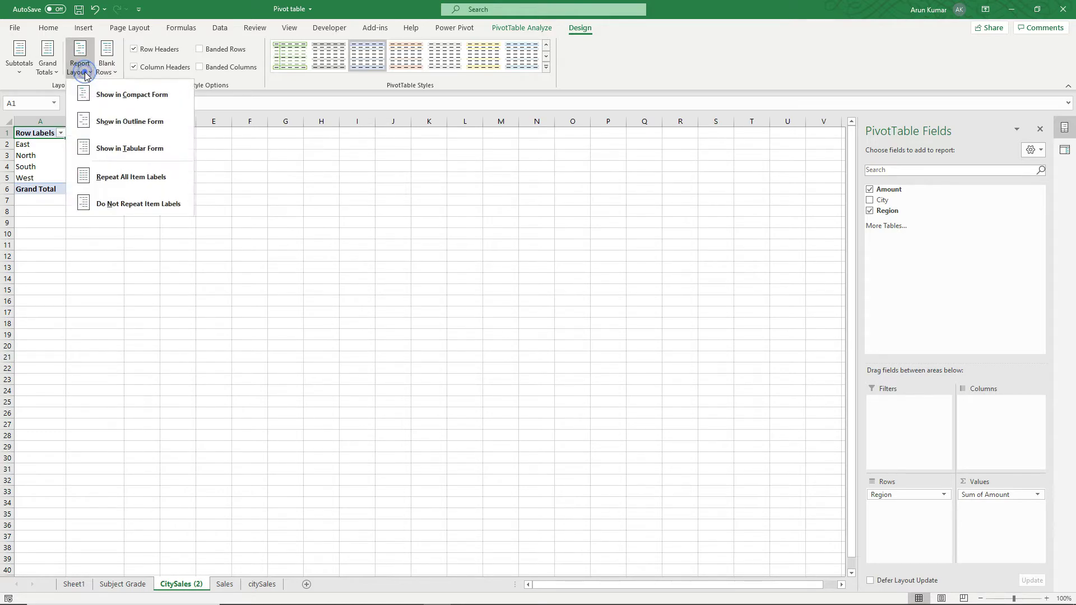
click(120, 149)
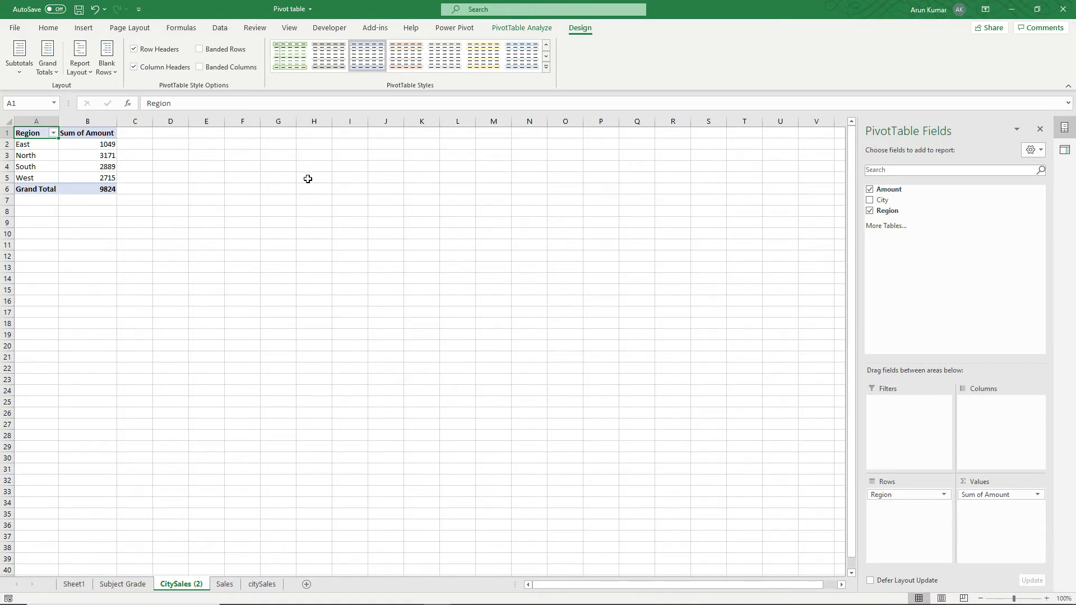
Step: Copy the whole region PivotTable to cell E1 and autofit the widths of columns E and F
key(ctrl+a)
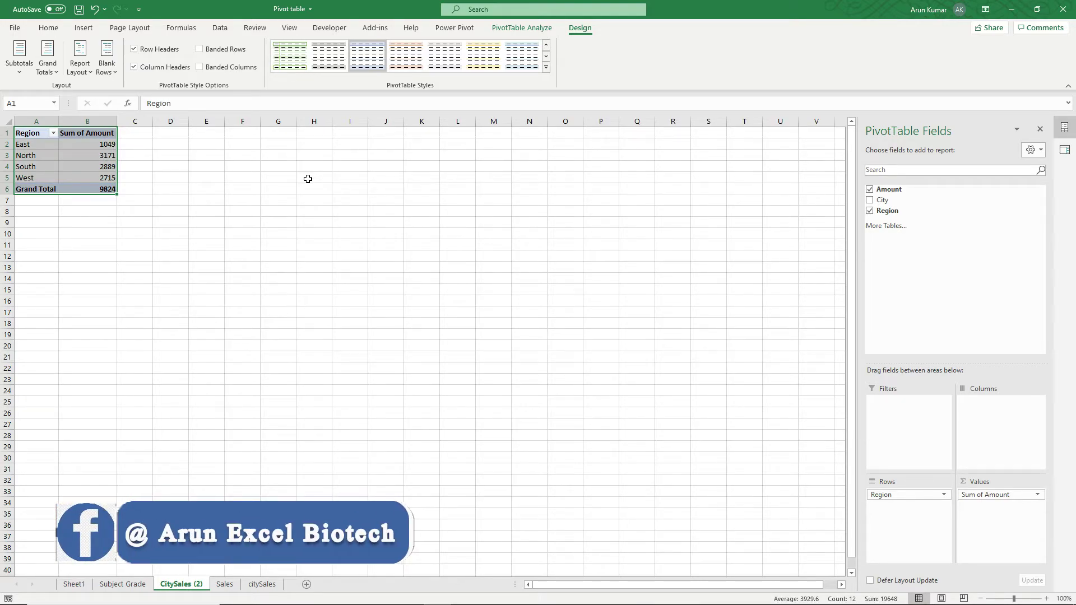
key(ctrl+c)
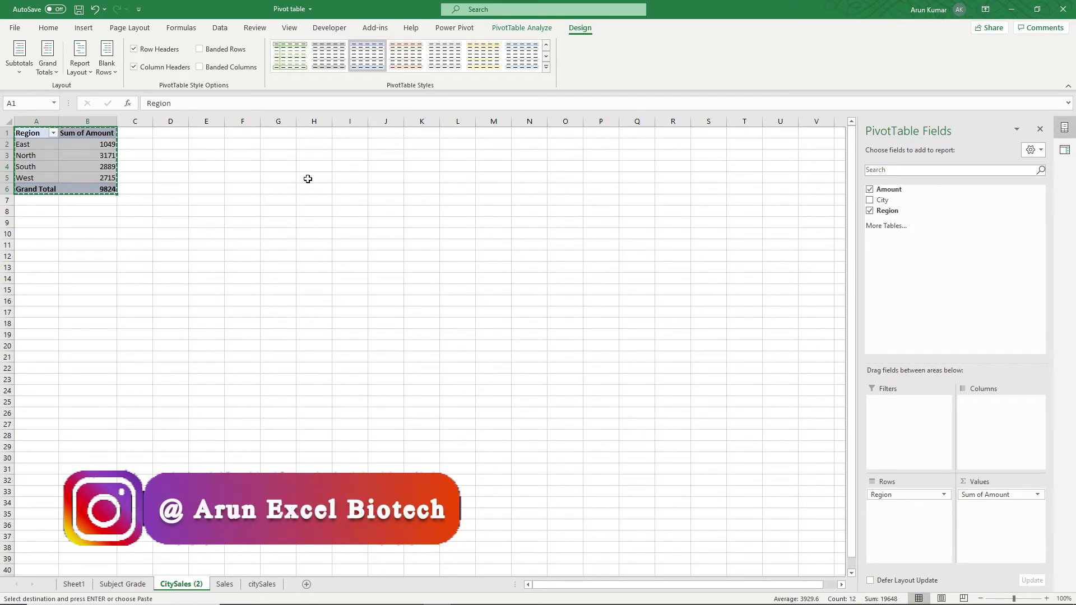
click(199, 132)
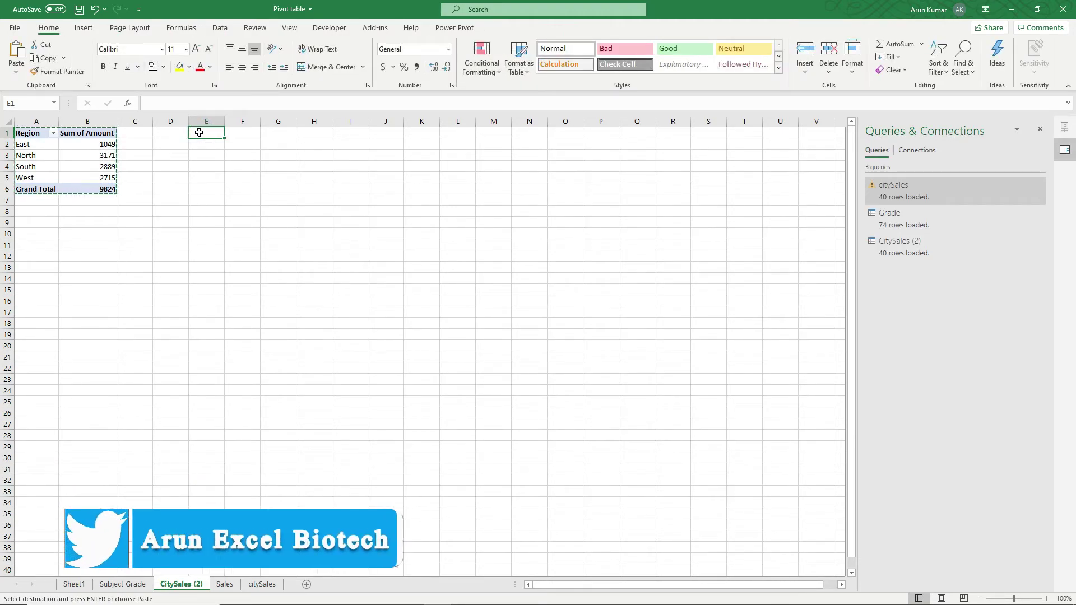
key(ctrl+v)
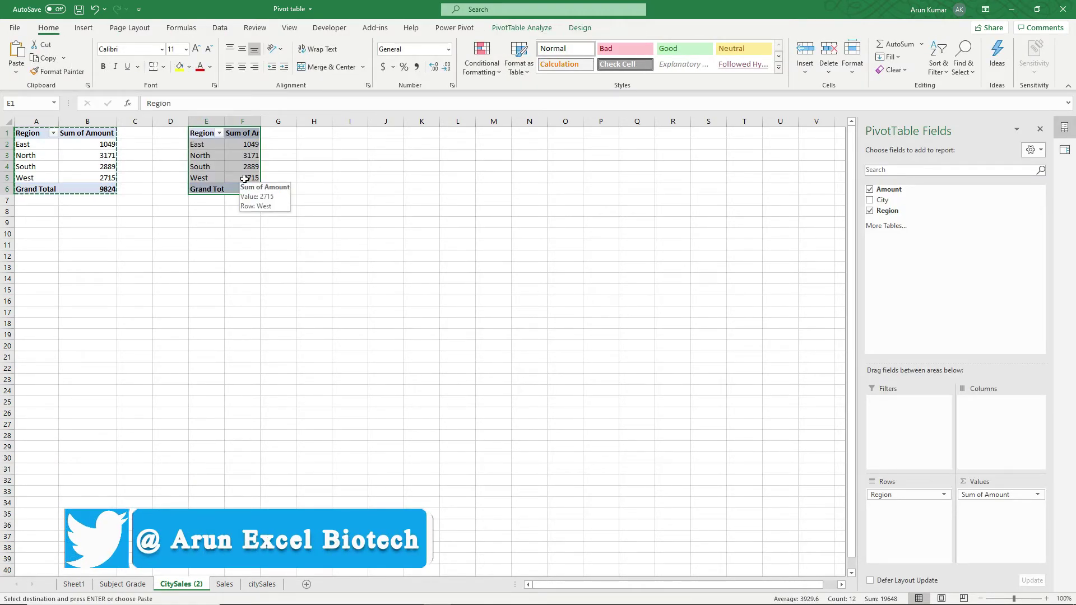
double_click(226, 122)
double_click(268, 120)
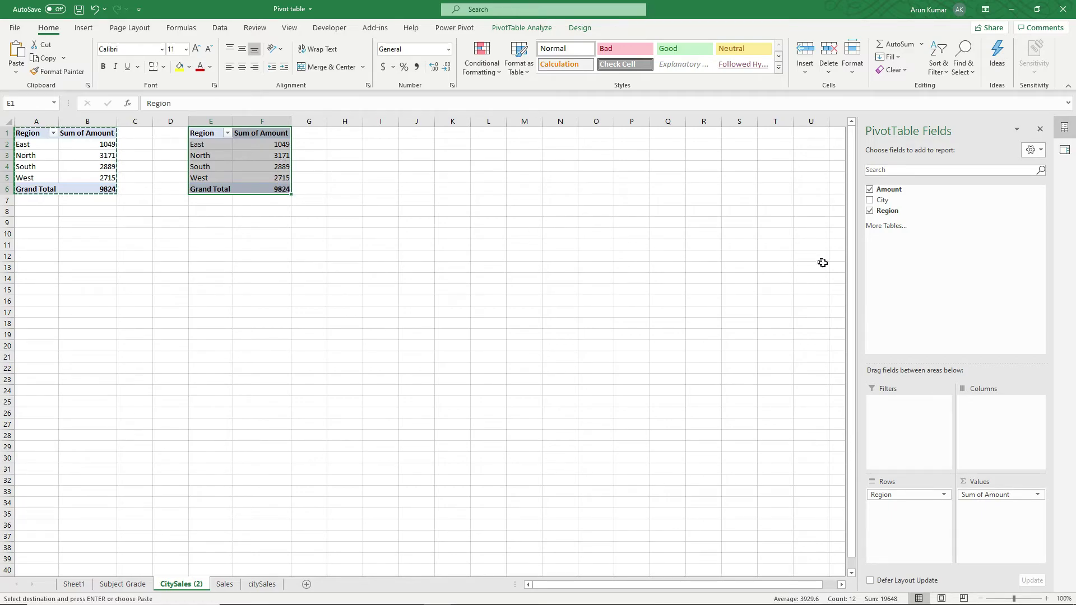
Step: Replace Region with City as the row field of the PivotTable copy at E1
click(885, 210)
drag(885, 494, 902, 311)
drag(881, 201, 895, 509)
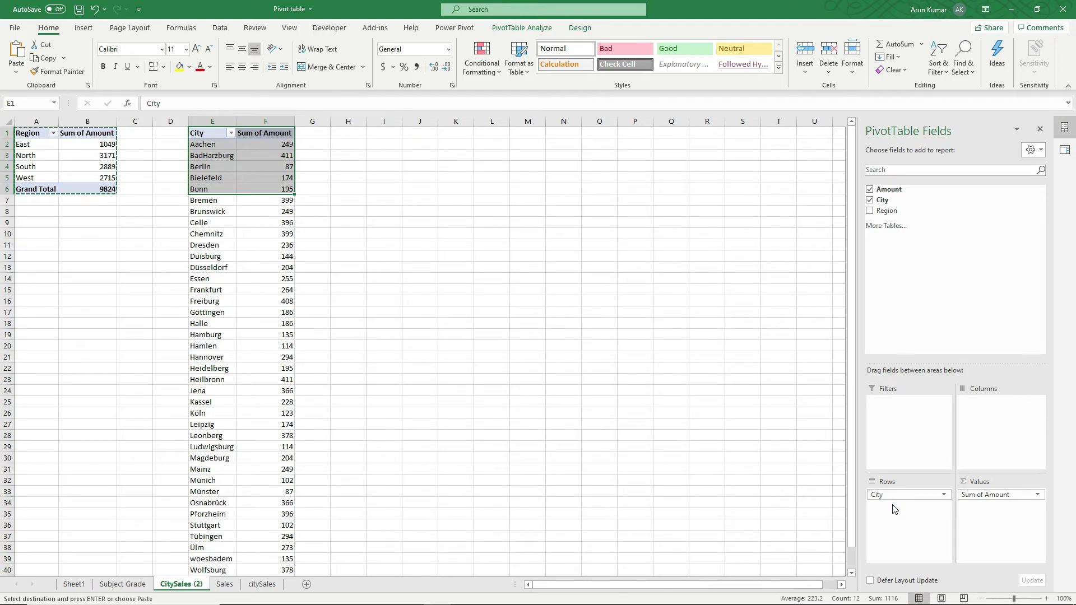
Step: Paste another copy of the region PivotTable at cell I1 and add City below Region in its rows
click(380, 135)
key(ctrl+v)
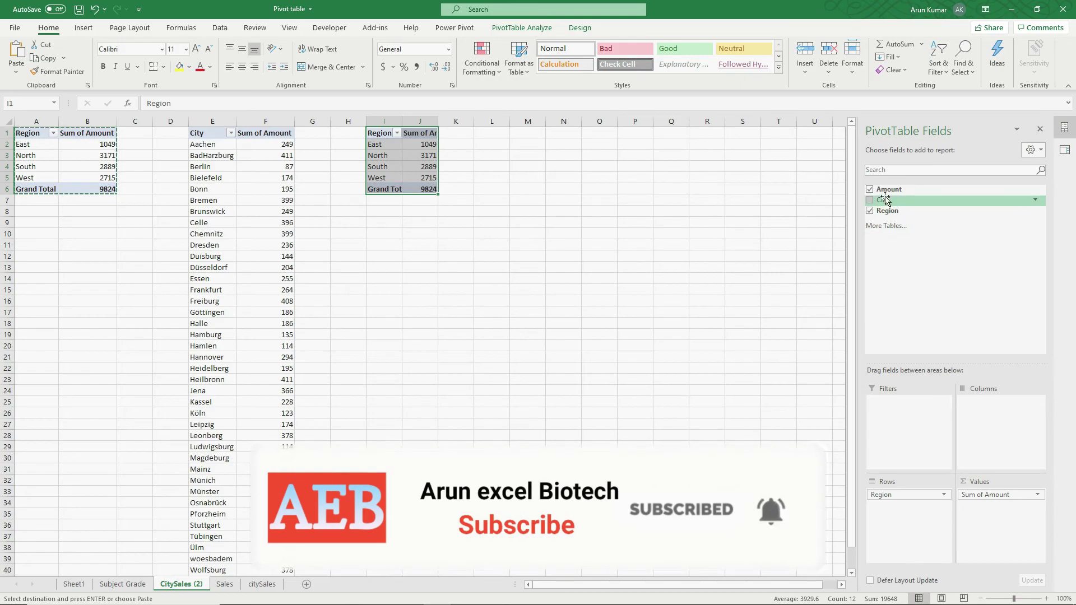
drag(885, 200, 896, 520)
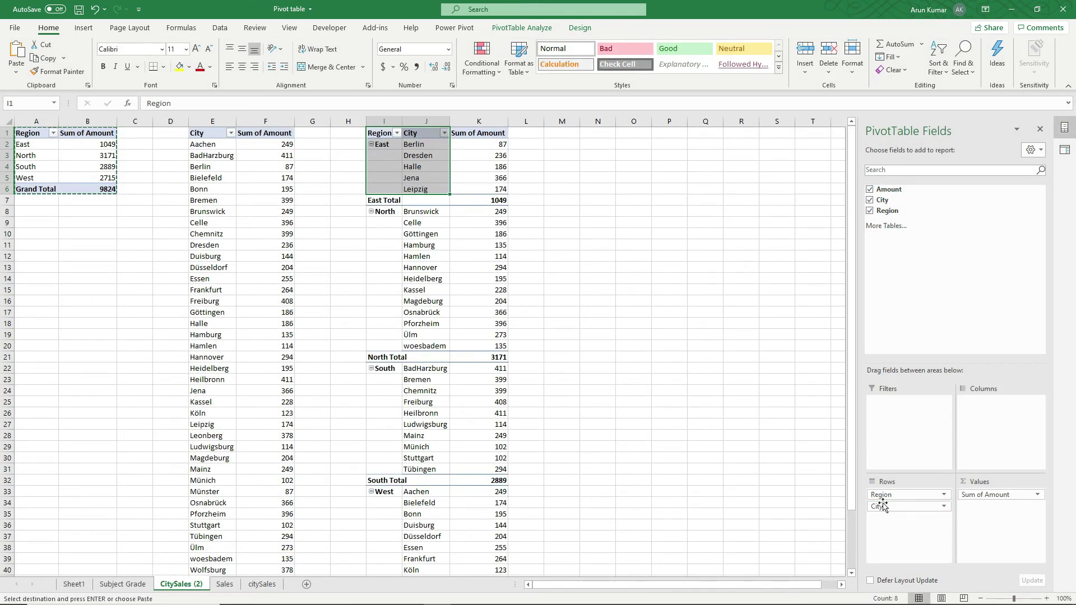
click(573, 147)
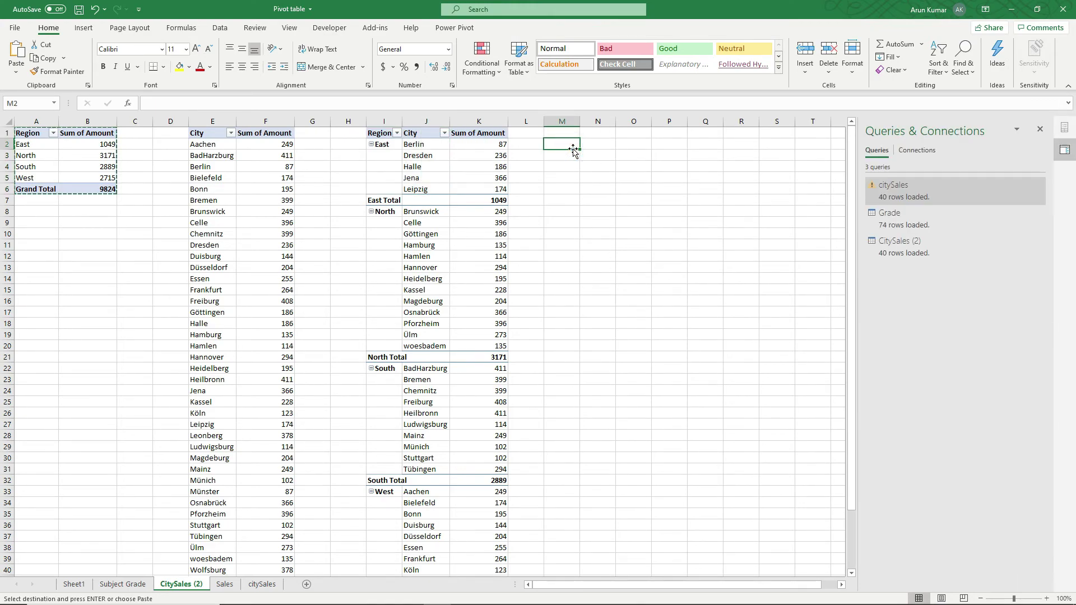